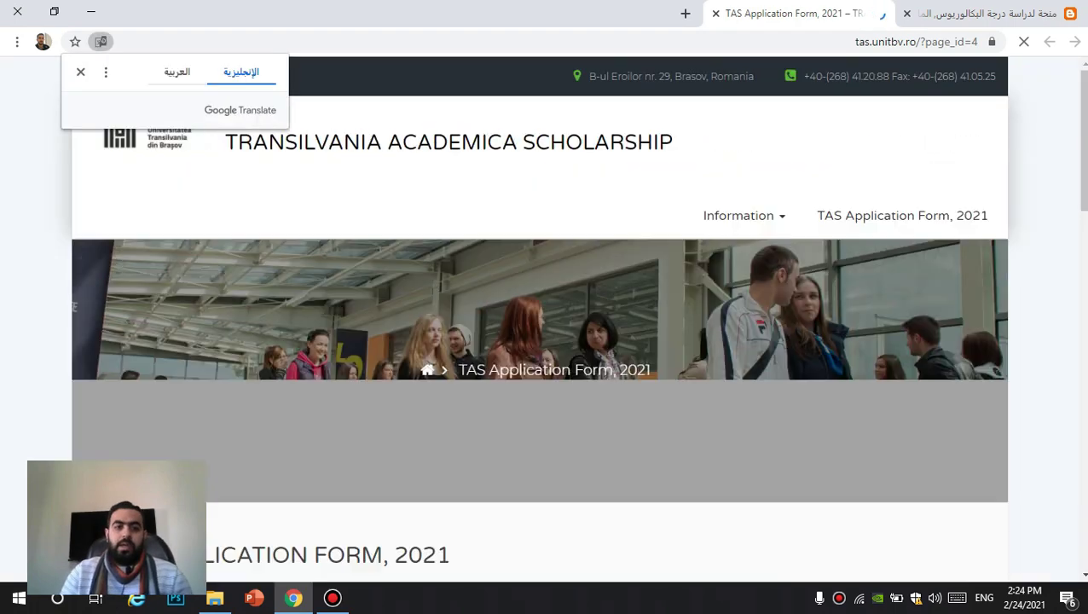
Step: Dismiss the translation popup and enter the applicant's first and last name
{"action": "left_click", "coordinate": [80, 72]}
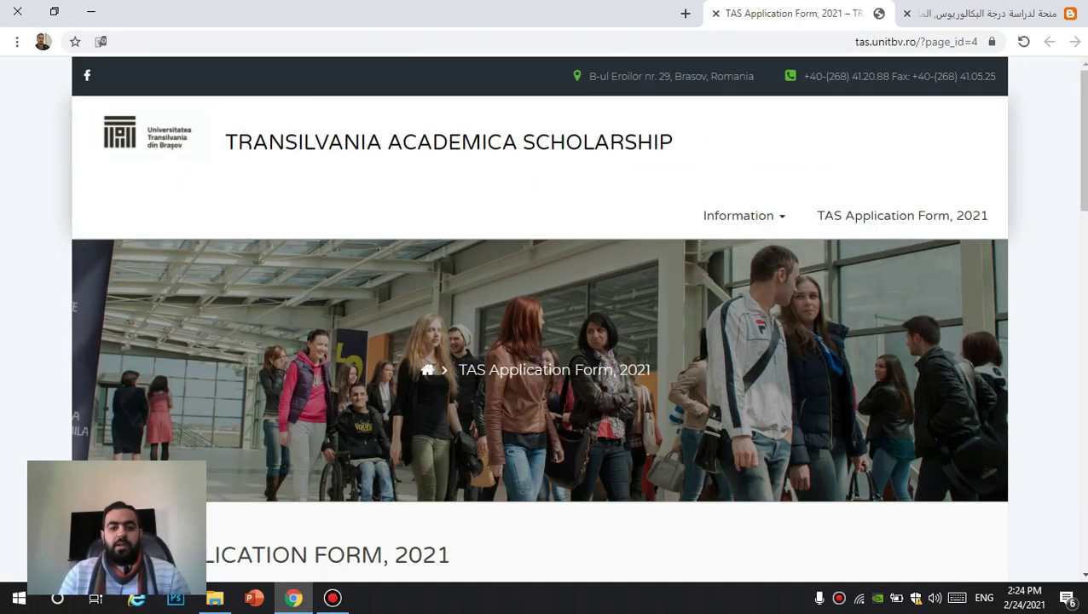
{"action": "scroll", "coordinate": [546, 324], "scroll_direction": "down", "scroll_amount": 7}
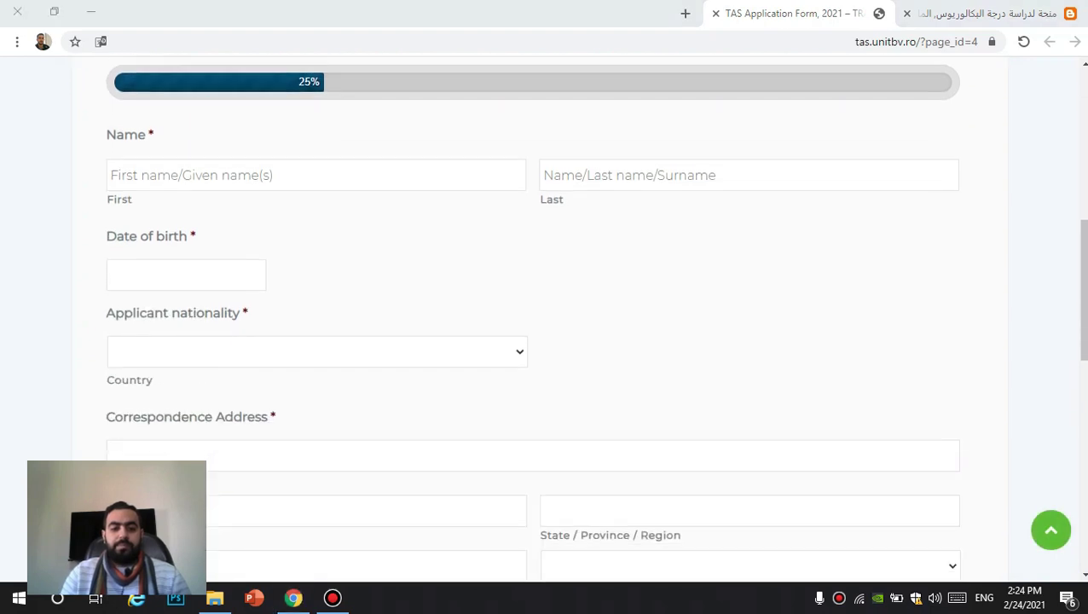
{"action": "scroll", "coordinate": [545, 324], "scroll_direction": "up", "scroll_amount": 2}
{"action": "left_click", "coordinate": [315, 335]}
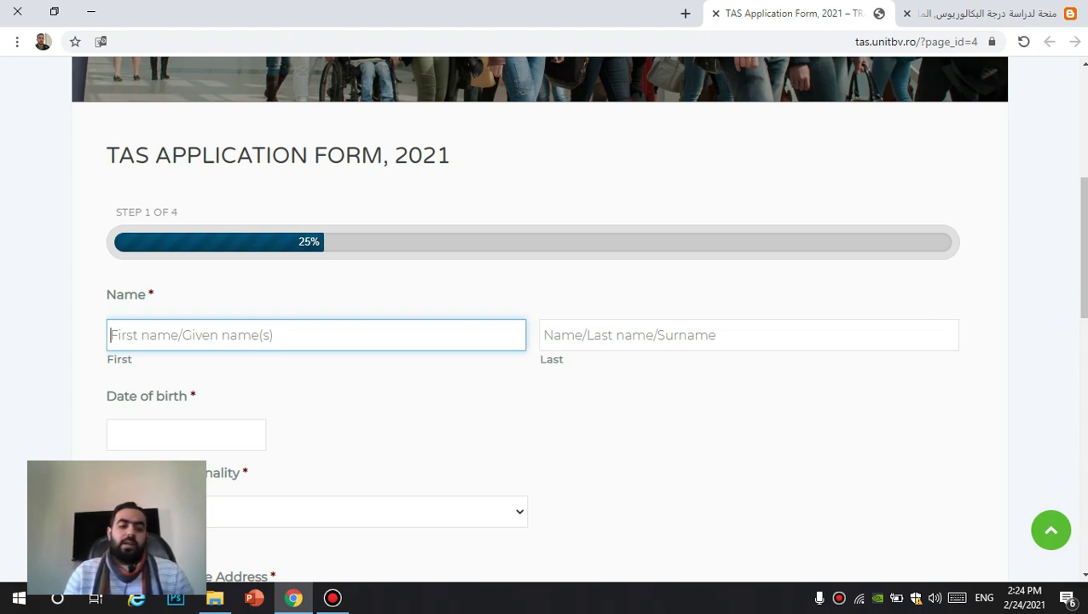
{"action": "scroll", "coordinate": [546, 324], "scroll_direction": "down", "scroll_amount": 1}
{"action": "type", "text": "hs"}
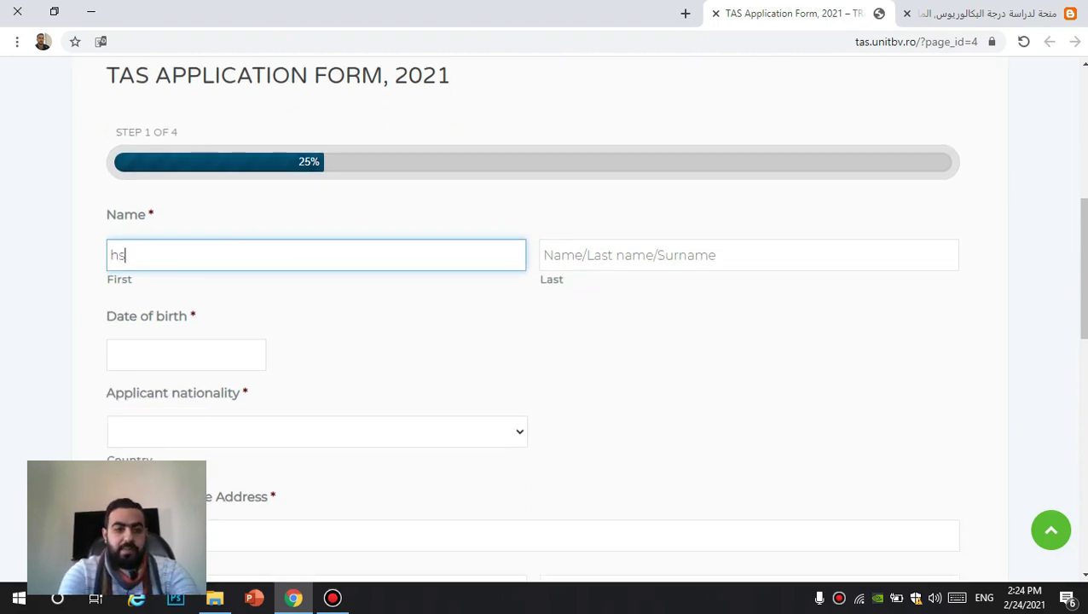
{"action": "key", "text": "BackSpace"}
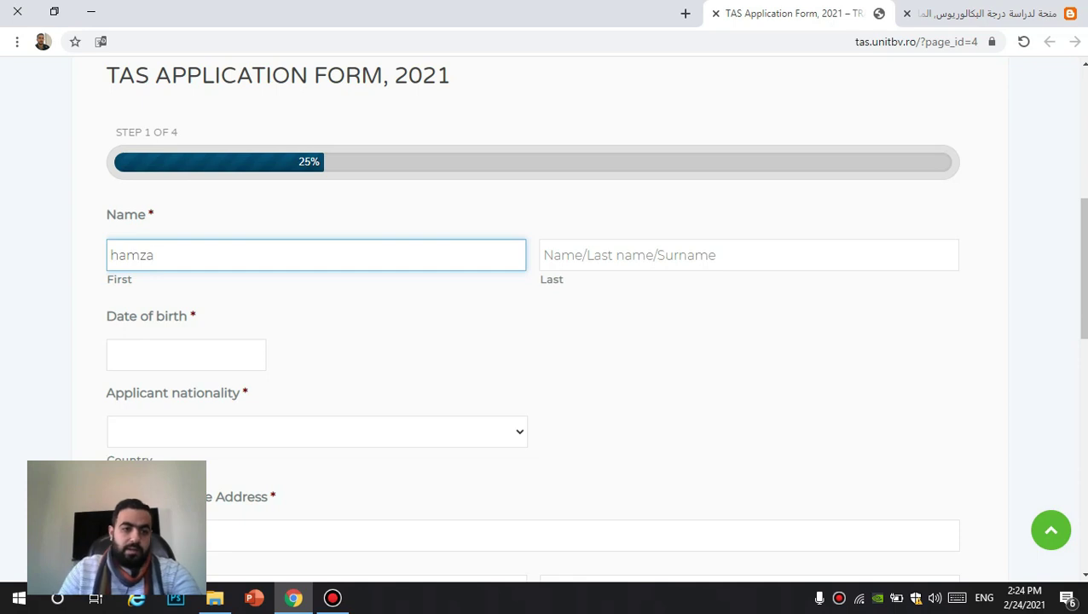
{"action": "key", "text": "Tab"}
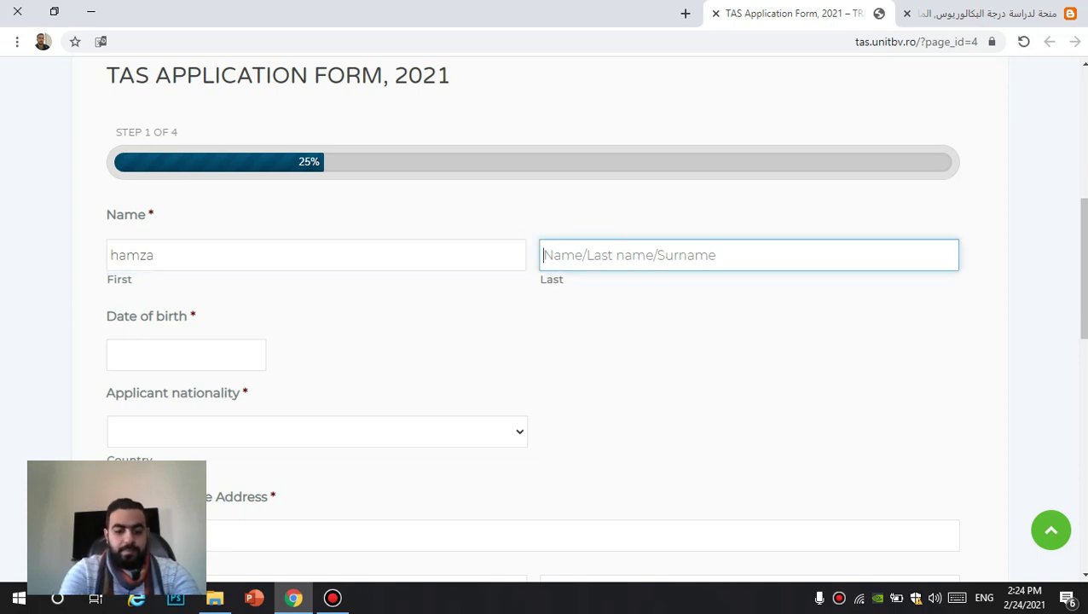
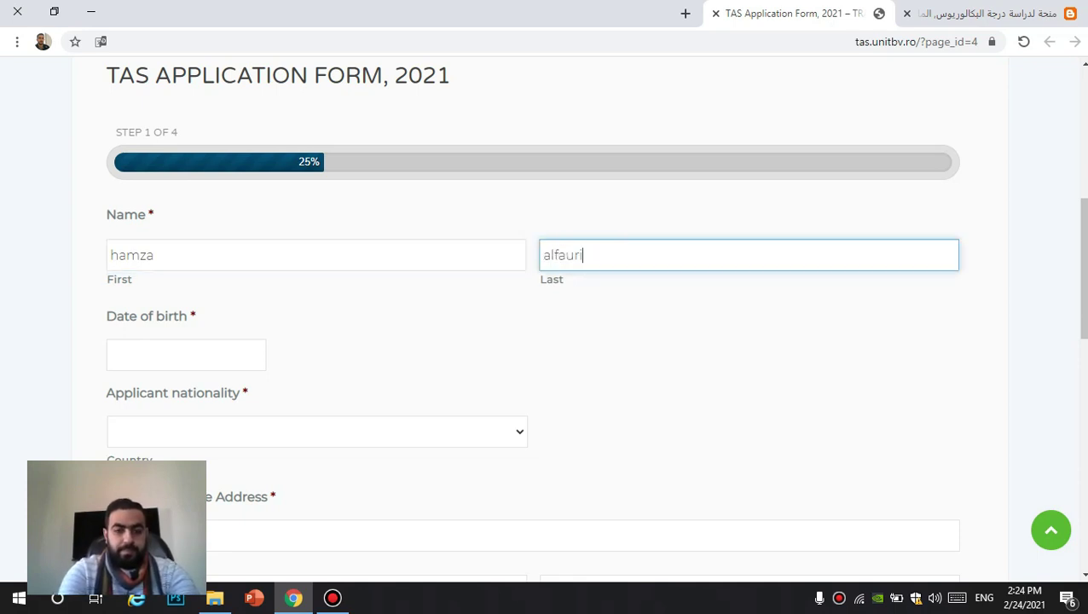
{"action": "scroll", "coordinate": [544, 341], "scroll_direction": "down", "scroll_amount": 2}
{"action": "key", "text": "Tab"}
{"action": "left_click", "coordinate": [218, 295]}
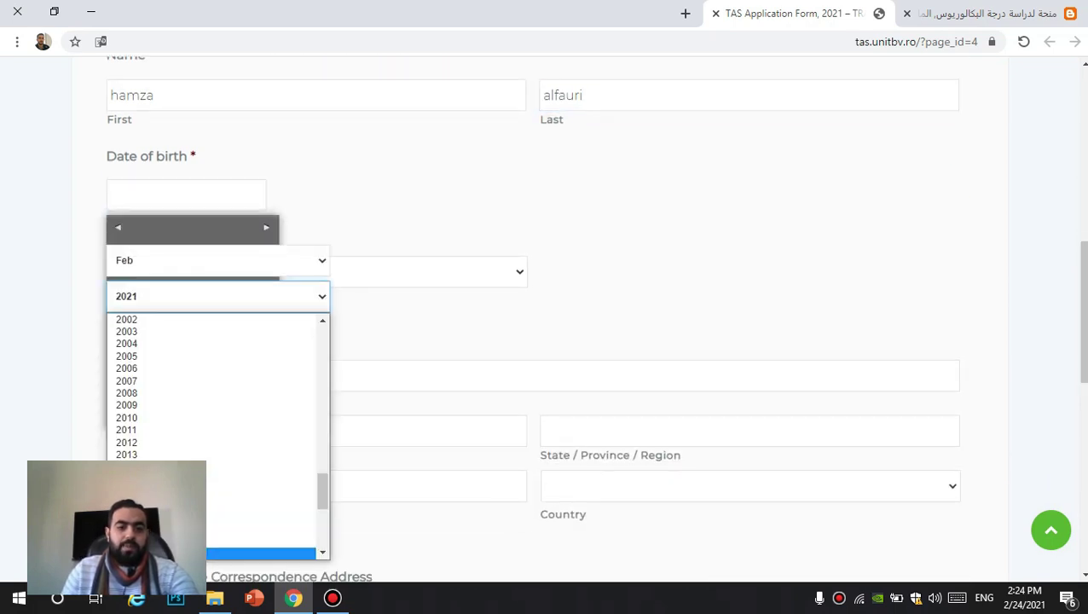
{"action": "scroll", "coordinate": [213, 426], "scroll_direction": "up", "scroll_amount": 3}
{"action": "scroll", "coordinate": [170, 367], "scroll_direction": "up", "scroll_amount": 2}
{"action": "scroll", "coordinate": [171, 367], "scroll_direction": "down", "scroll_amount": 3}
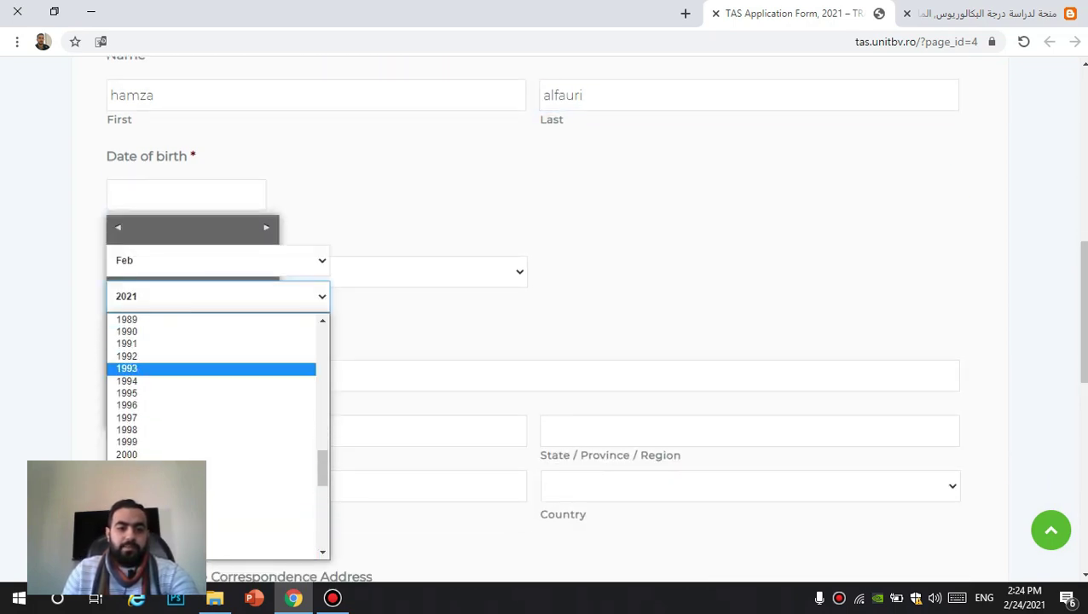
{"action": "left_click", "coordinate": [128, 369]}
{"action": "left_click", "coordinate": [218, 260]}
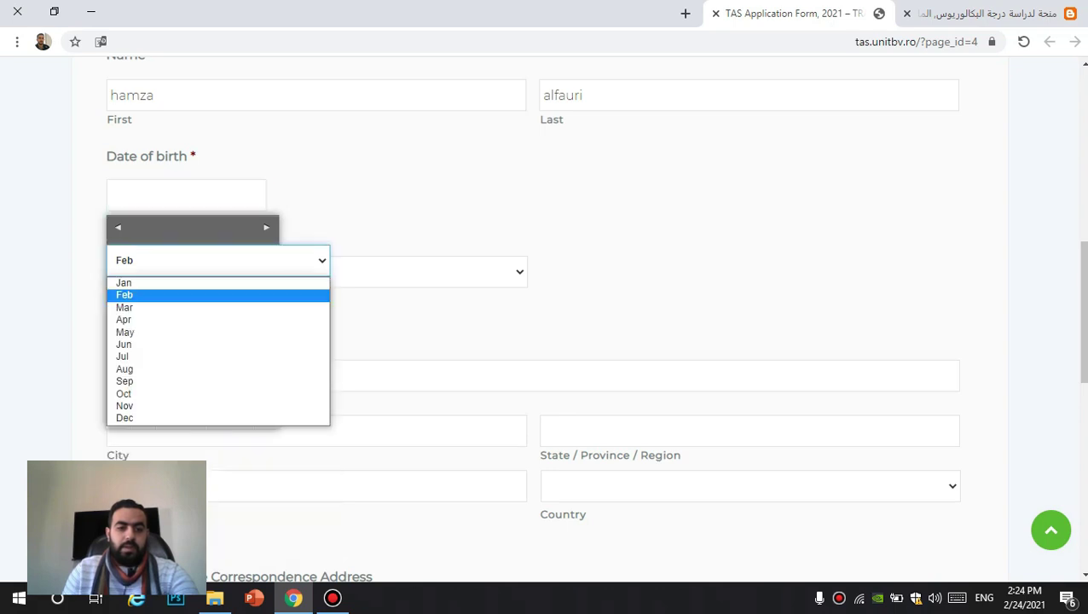
{"action": "left_click", "coordinate": [125, 332]}
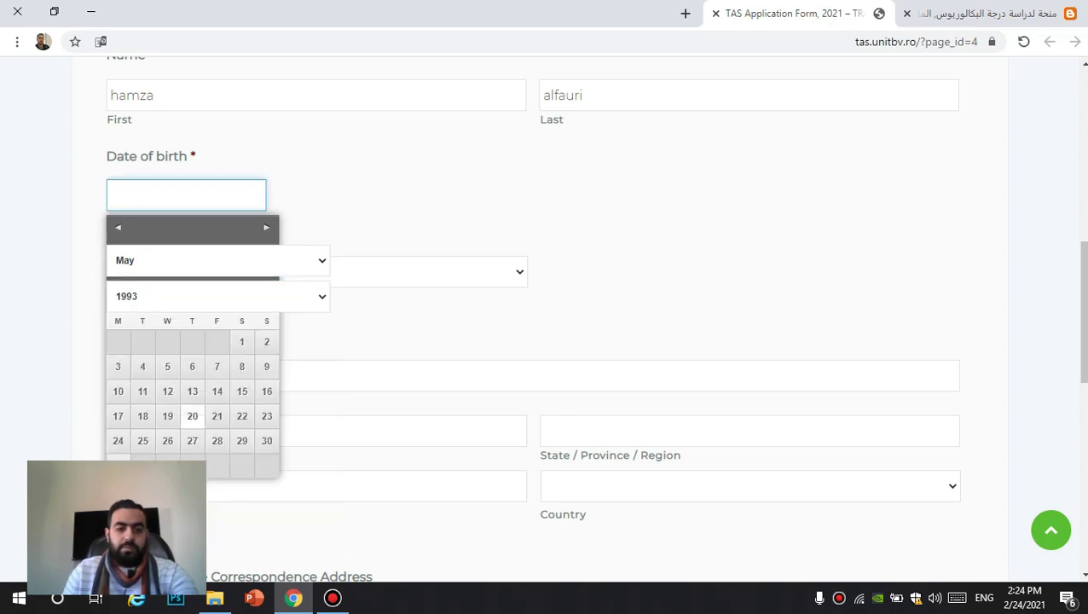
{"action": "left_click", "coordinate": [118, 416]}
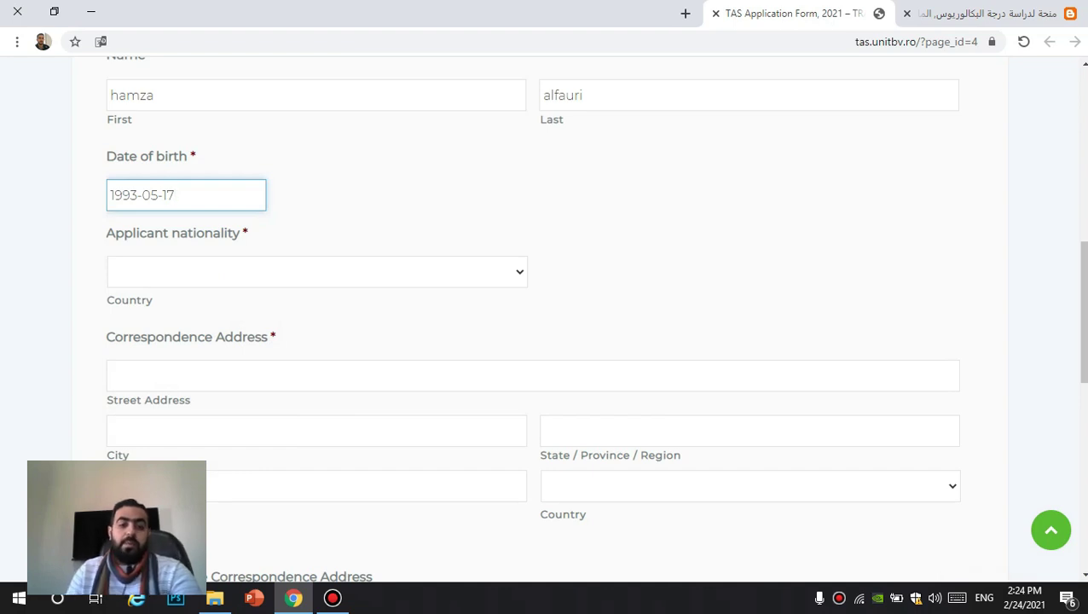
Step: Select Syria as the applicant nationality
{"action": "left_click", "coordinate": [317, 271]}
{"action": "scroll", "coordinate": [318, 430], "scroll_direction": "down", "scroll_amount": 20}
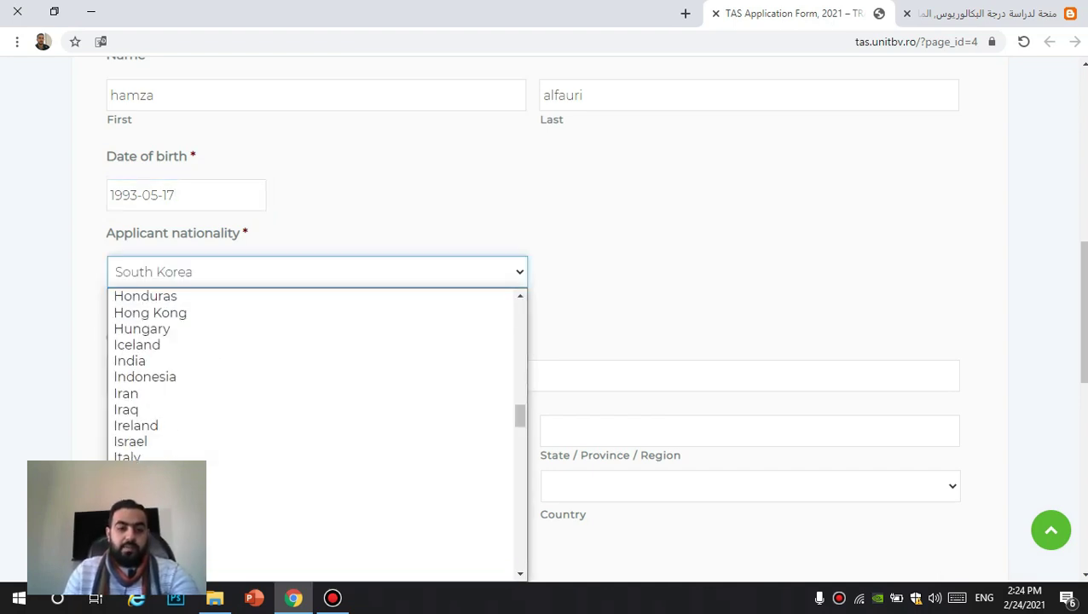
{"action": "scroll", "coordinate": [311, 378], "scroll_direction": "down", "scroll_amount": 13}
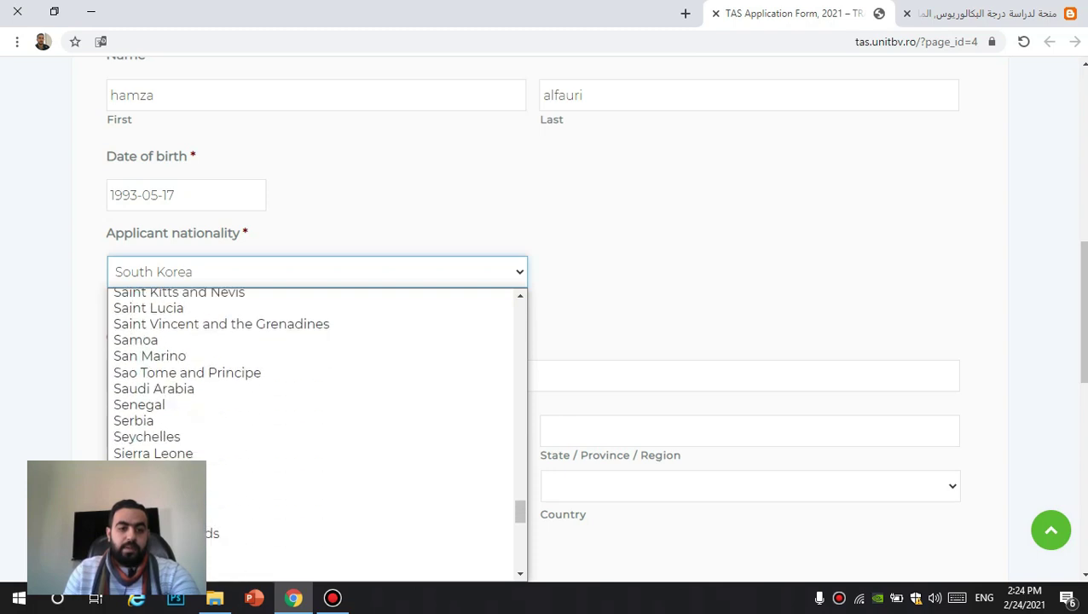
{"action": "scroll", "coordinate": [311, 377], "scroll_direction": "down", "scroll_amount": 2}
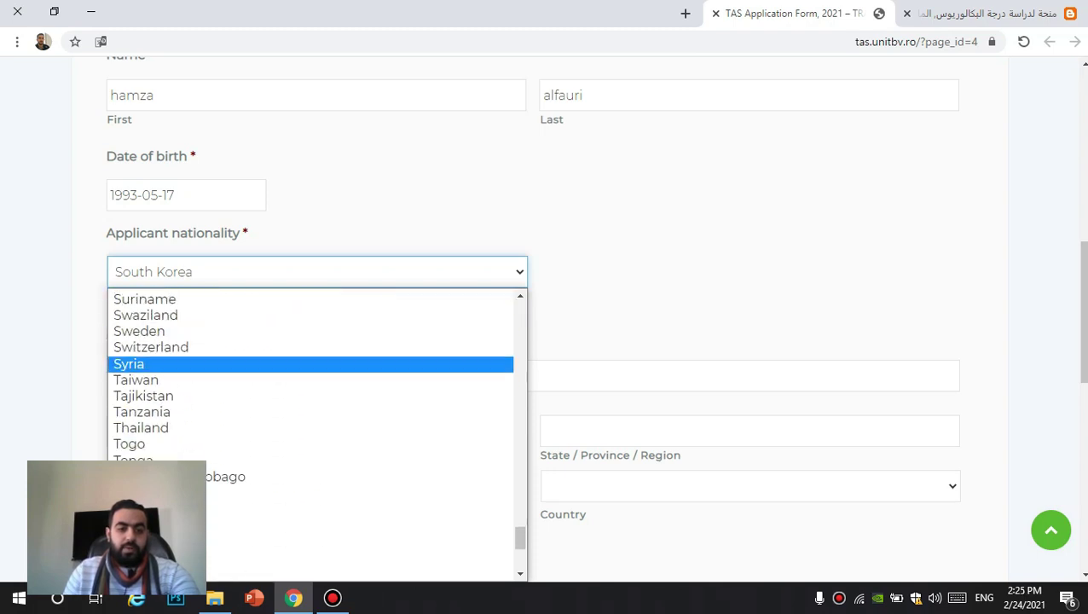
{"action": "left_click", "coordinate": [311, 362]}
{"action": "scroll", "coordinate": [311, 362], "scroll_direction": "down", "scroll_amount": 1}
{"action": "scroll", "coordinate": [546, 324], "scroll_direction": "down", "scroll_amount": 2}
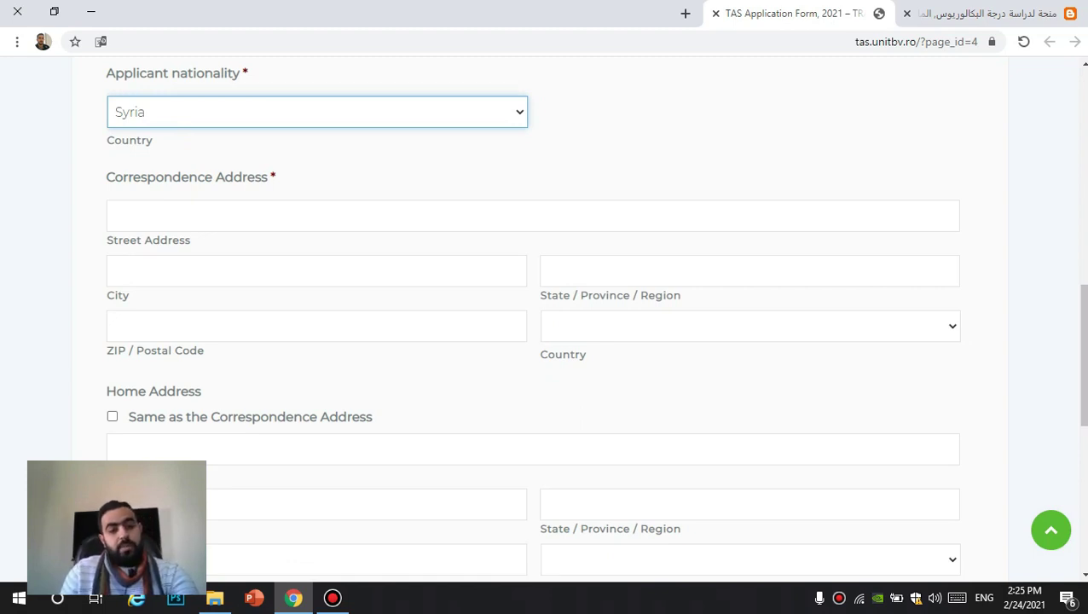
Step: Enter the correspondence street, city, region and postal code fields
{"action": "left_click", "coordinate": [111, 216]}
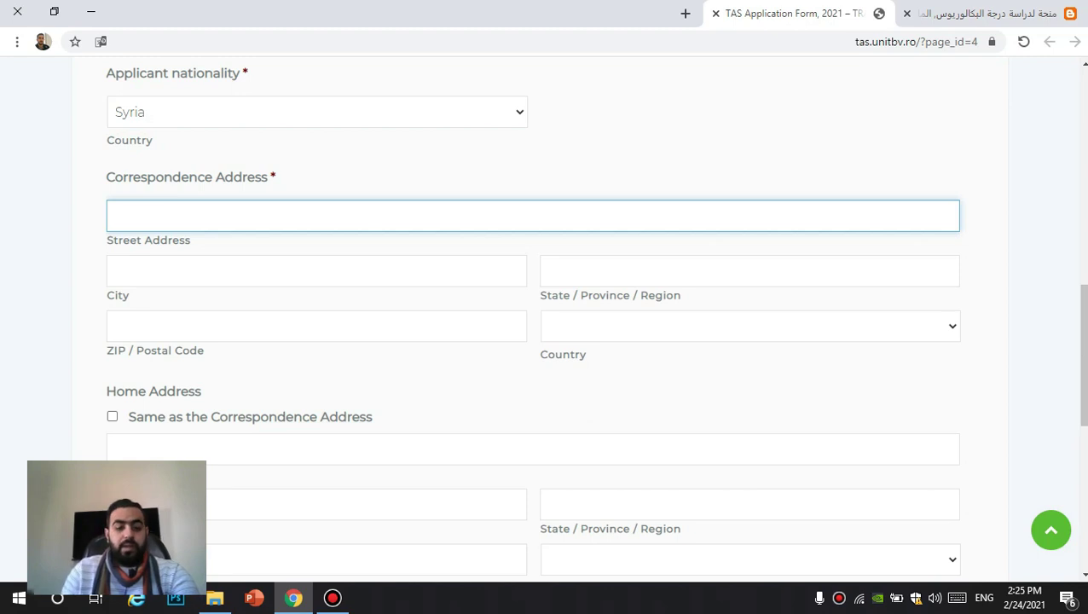
{"action": "type", "text": "jord"}
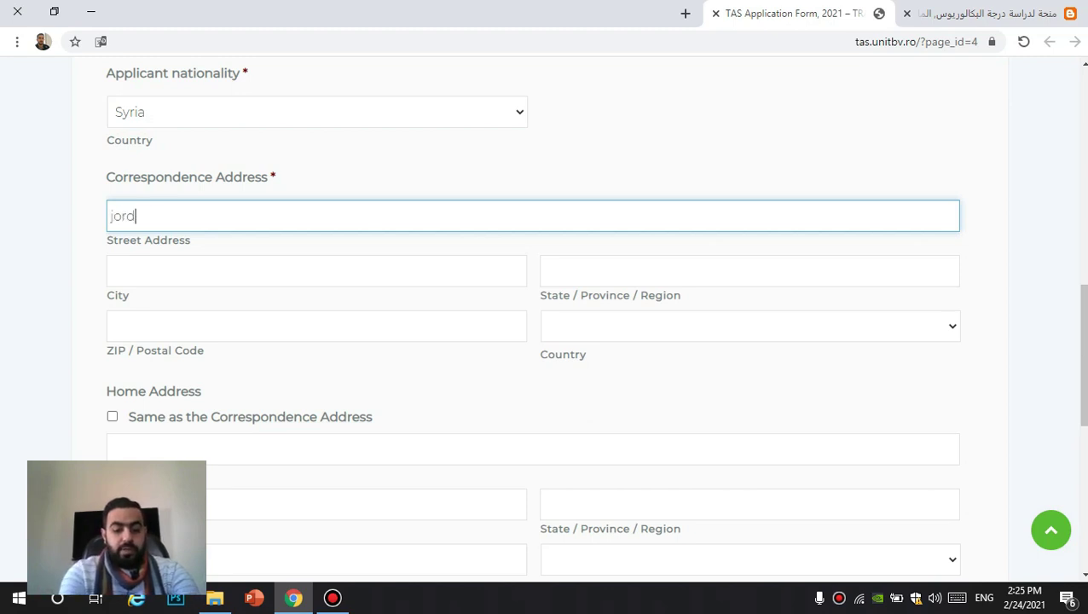
{"action": "type", "text": "an-ma"}
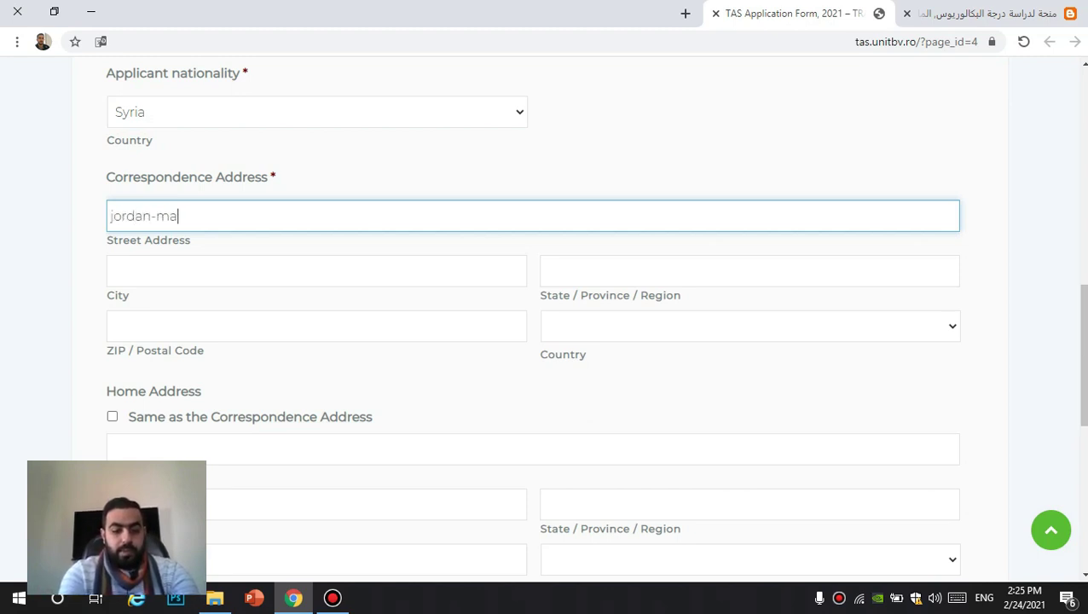
{"action": "type", "text": "daba"}
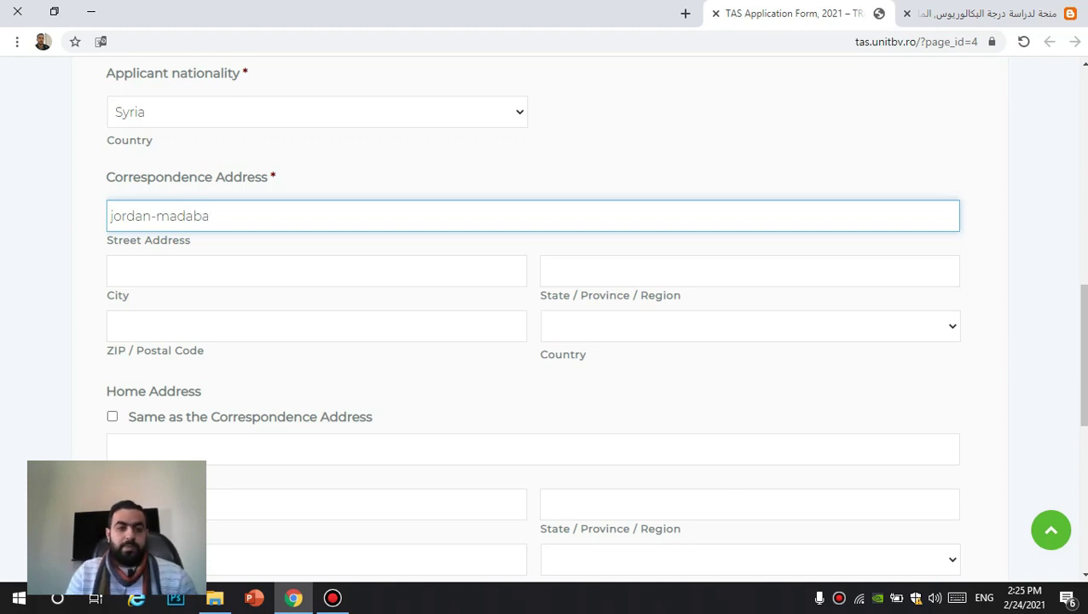
{"action": "left_click", "coordinate": [316, 271]}
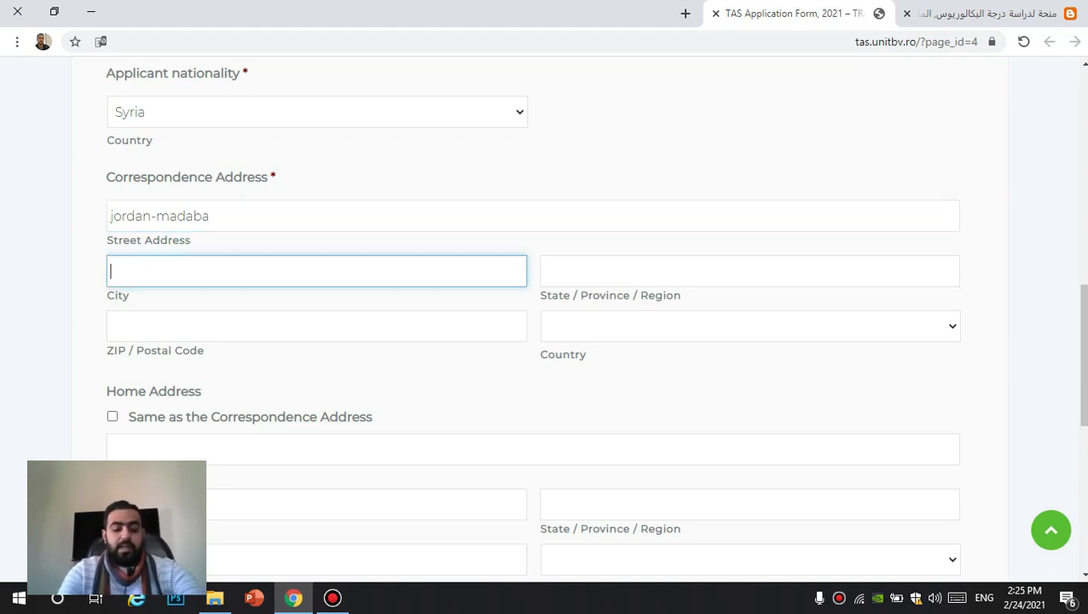
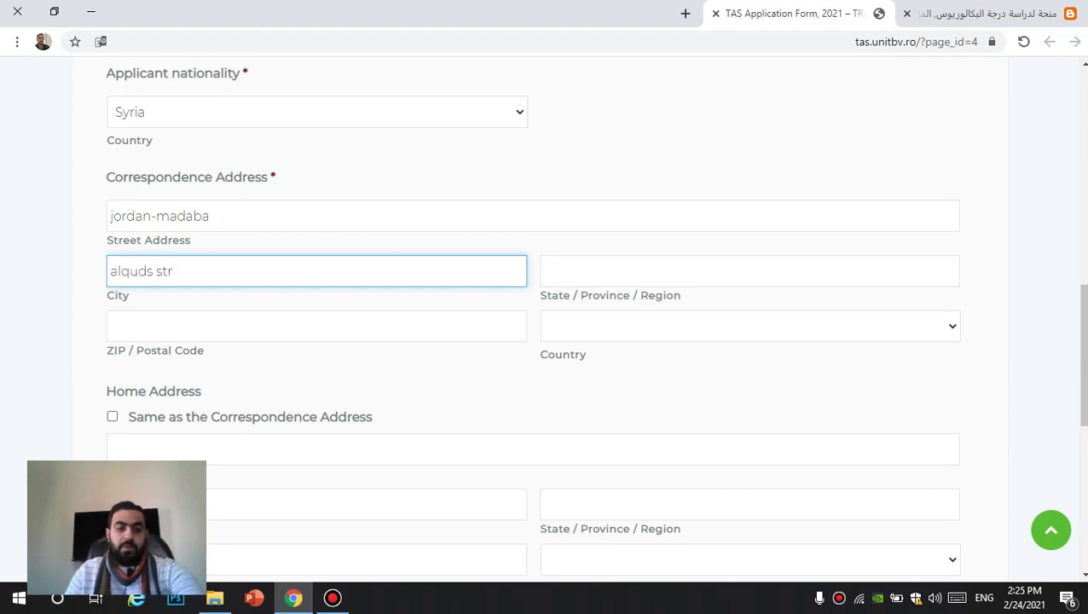
{"action": "left_click", "coordinate": [546, 271]}
{"action": "type", "text": "madaba"}
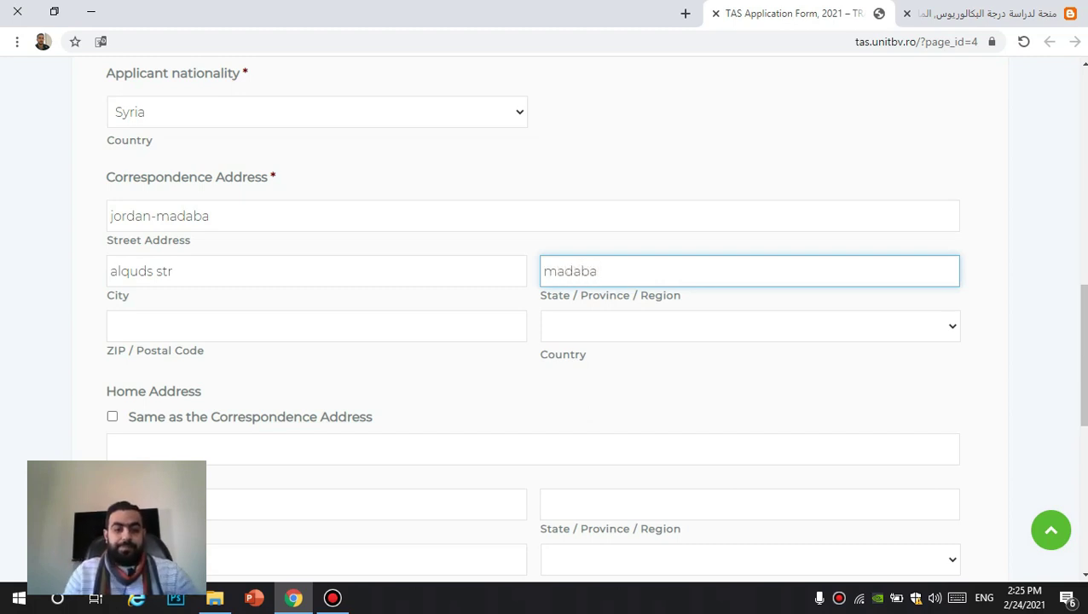
{"action": "key", "text": "Tab"}
{"action": "type", "text": "17119"}
{"action": "key", "text": "BackSpace"}
Step: Finish the postal code and set the correspondence country to Jordan
{"action": "type", "text": "0"}
{"action": "left_click", "coordinate": [750, 326]}
{"action": "scroll", "coordinate": [729, 153], "scroll_direction": "down", "scroll_amount": 20}
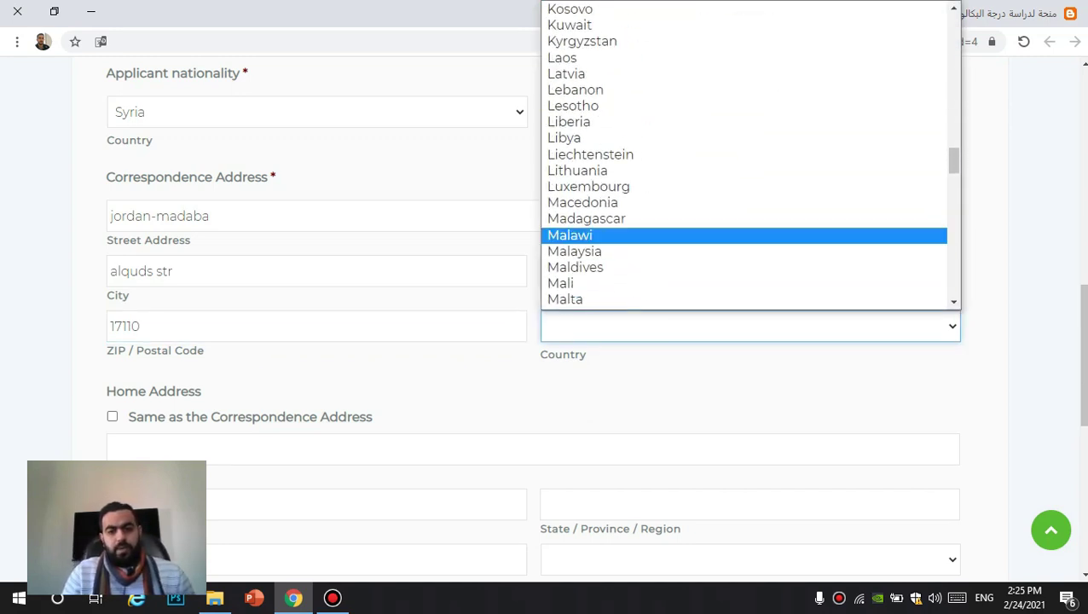
{"action": "scroll", "coordinate": [648, 235], "scroll_direction": "down", "scroll_amount": 7}
{"action": "scroll", "coordinate": [648, 235], "scroll_direction": "up", "scroll_amount": 15}
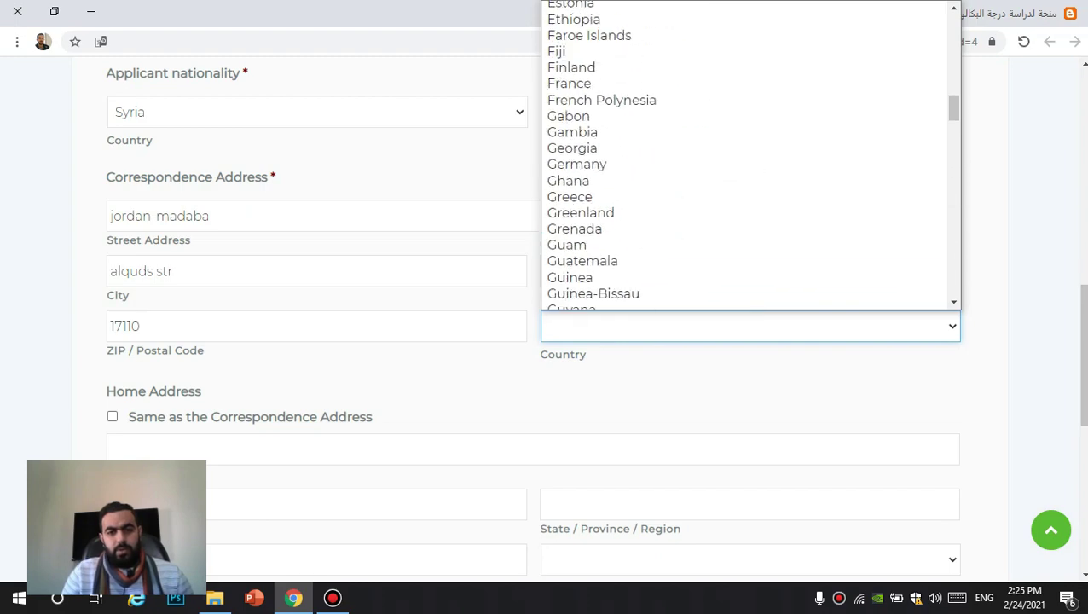
{"action": "scroll", "coordinate": [648, 235], "scroll_direction": "up", "scroll_amount": 2}
{"action": "scroll", "coordinate": [648, 235], "scroll_direction": "down", "scroll_amount": 6}
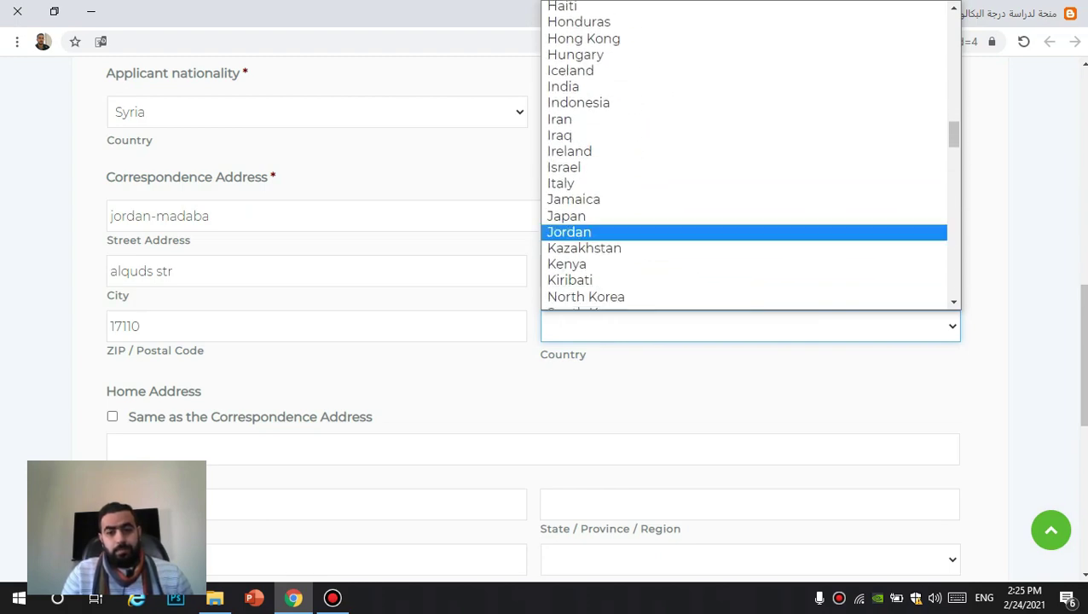
{"action": "left_click", "coordinate": [597, 232]}
{"action": "scroll", "coordinate": [597, 232], "scroll_direction": "down", "scroll_amount": 2}
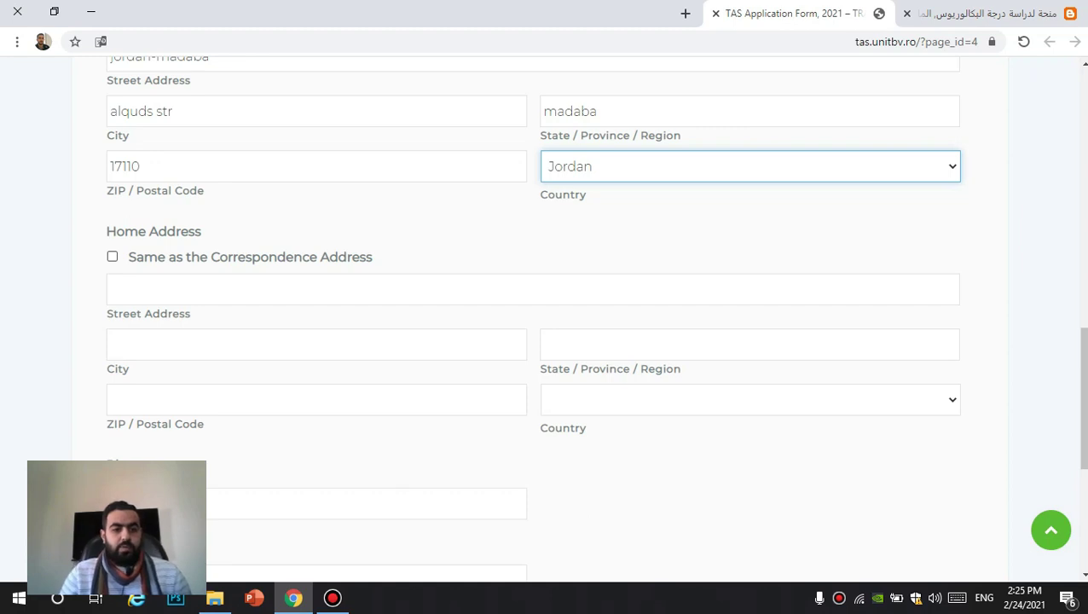
Step: Make the home address the same as correspondence and enter the phone number
{"action": "key", "text": "Tab"}
{"action": "key", "text": "space"}
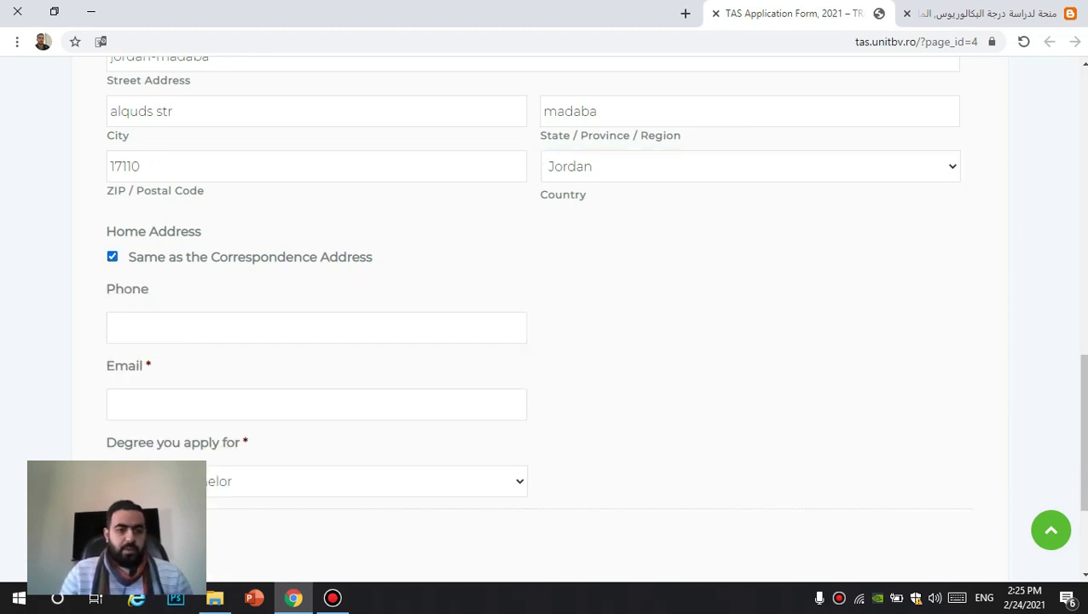
{"action": "scroll", "coordinate": [545, 306], "scroll_direction": "down", "scroll_amount": 2}
{"action": "key", "text": "Tab"}
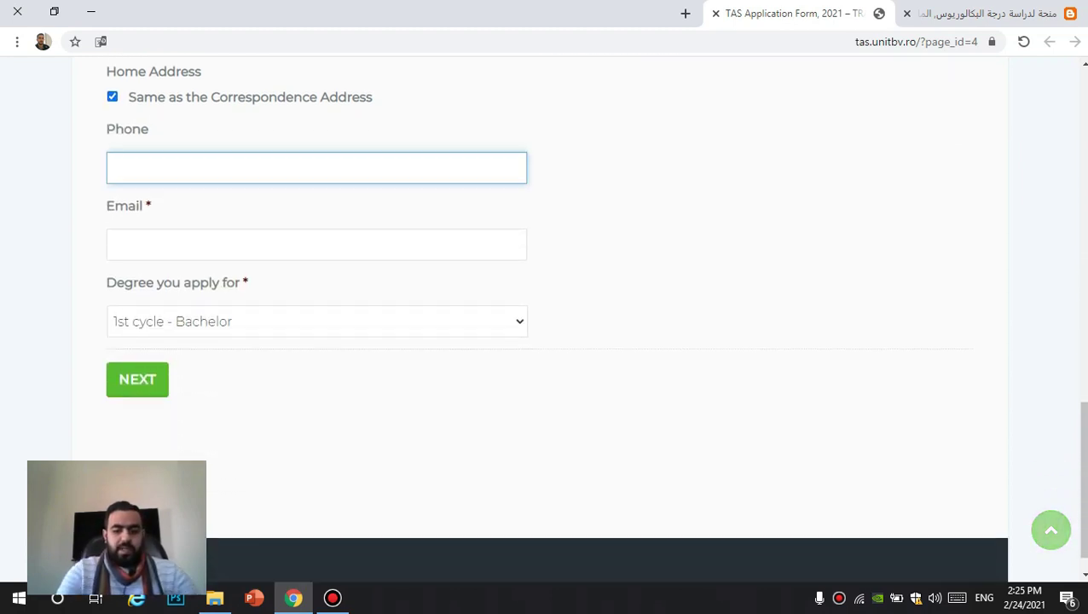
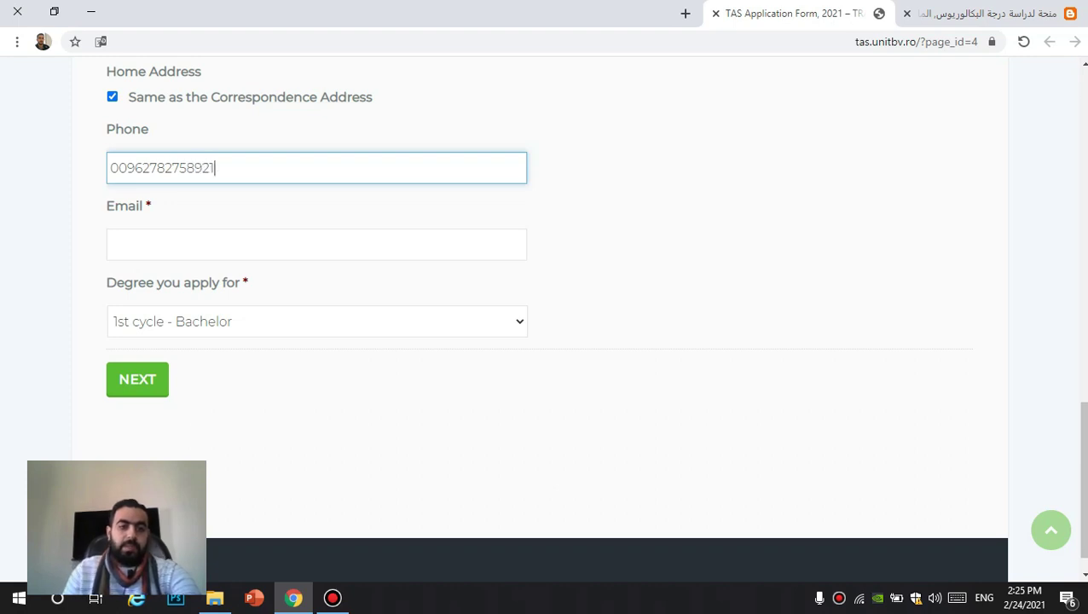
Step: Enter the applicant's e-mail address and select 2nd cycle - Master as the degree
{"action": "left_click", "coordinate": [316, 244]}
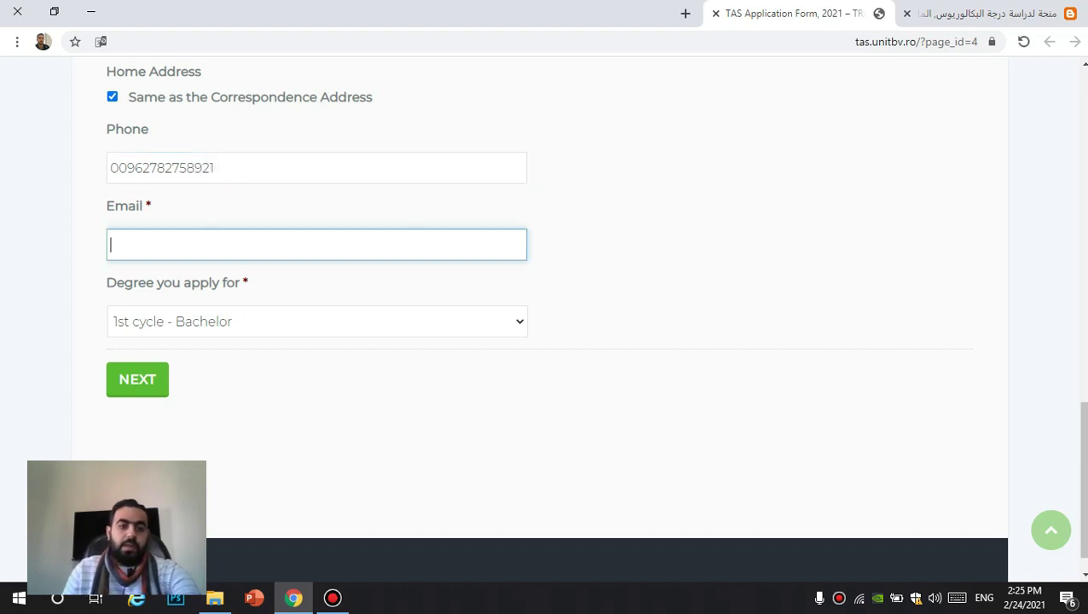
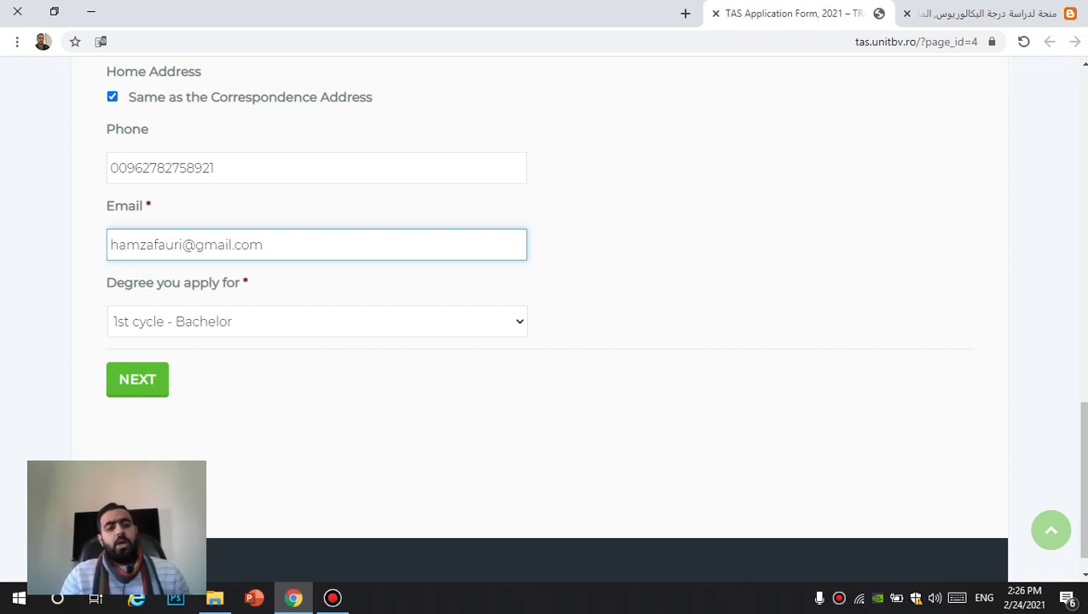
{"action": "left_click", "coordinate": [317, 322]}
{"action": "key", "text": "Down"}
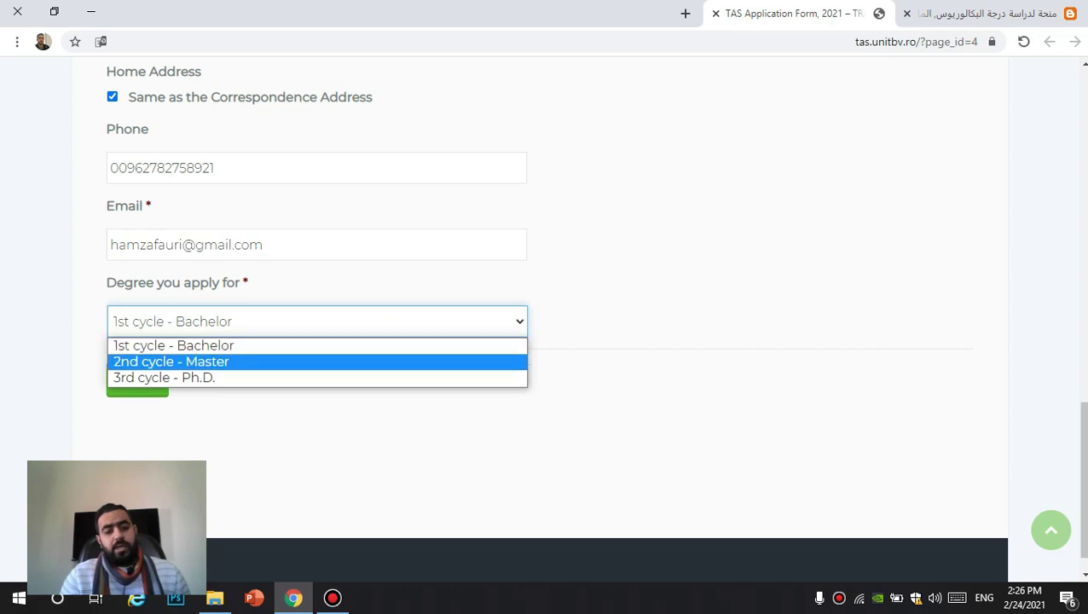
{"action": "key", "text": "Return"}
Step: Go to step 2 and enter high school 'mohammad hamdan school' located in 'syria-daraa'
{"action": "left_click", "coordinate": [137, 379]}
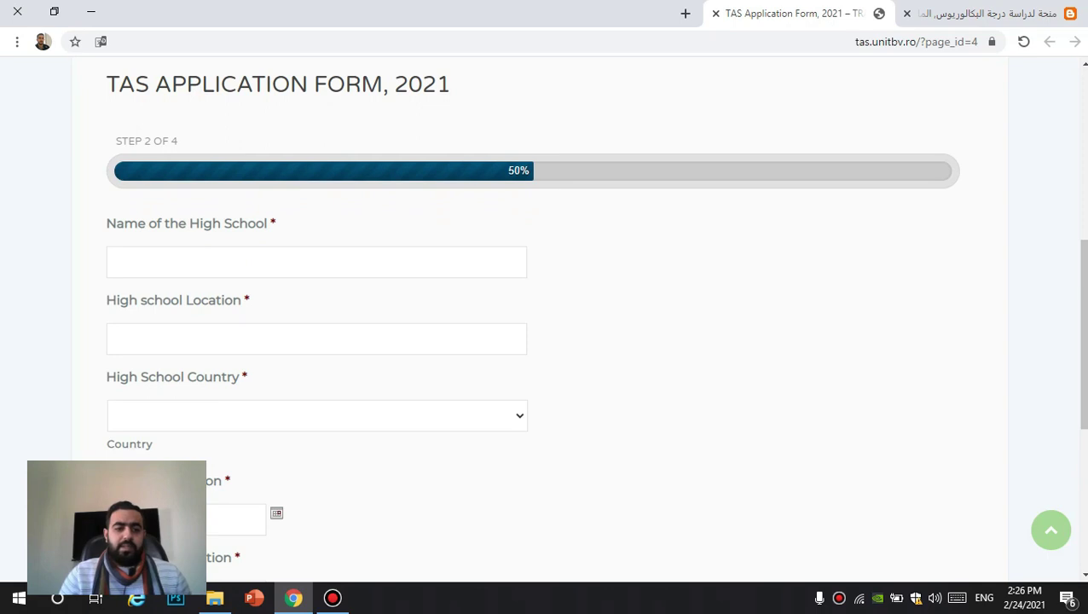
{"action": "scroll", "coordinate": [545, 315], "scroll_direction": "down", "scroll_amount": 1}
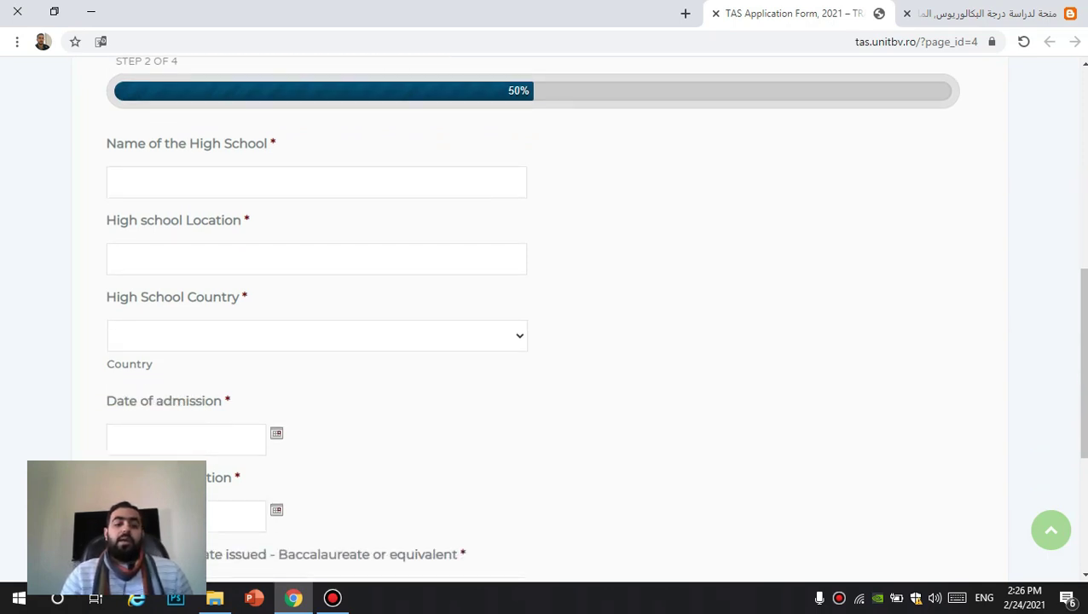
{"action": "left_click", "coordinate": [317, 181]}
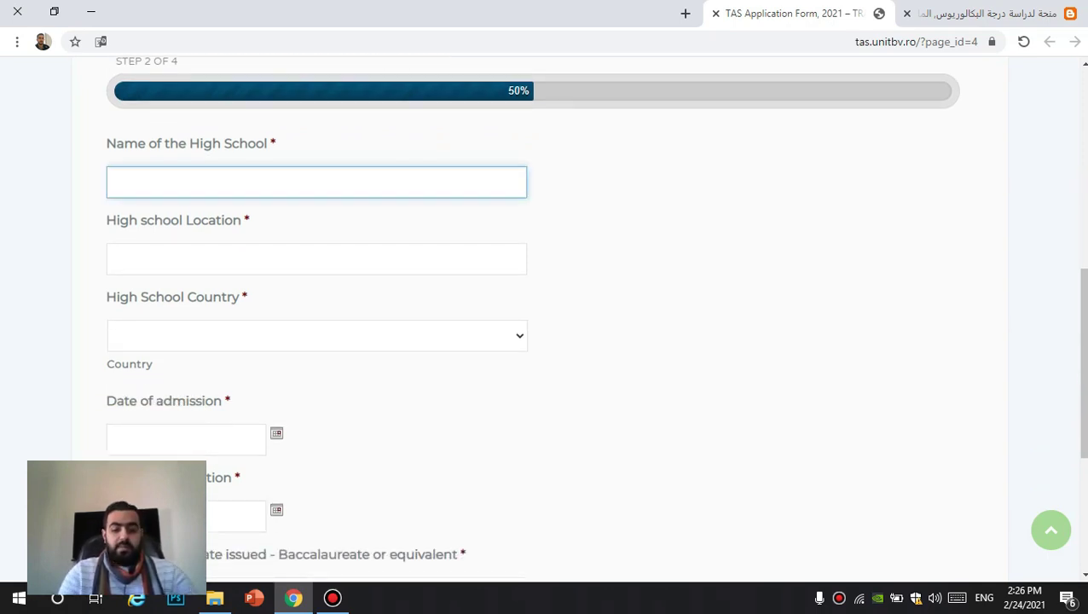
{"action": "type", "text": "mohammad"}
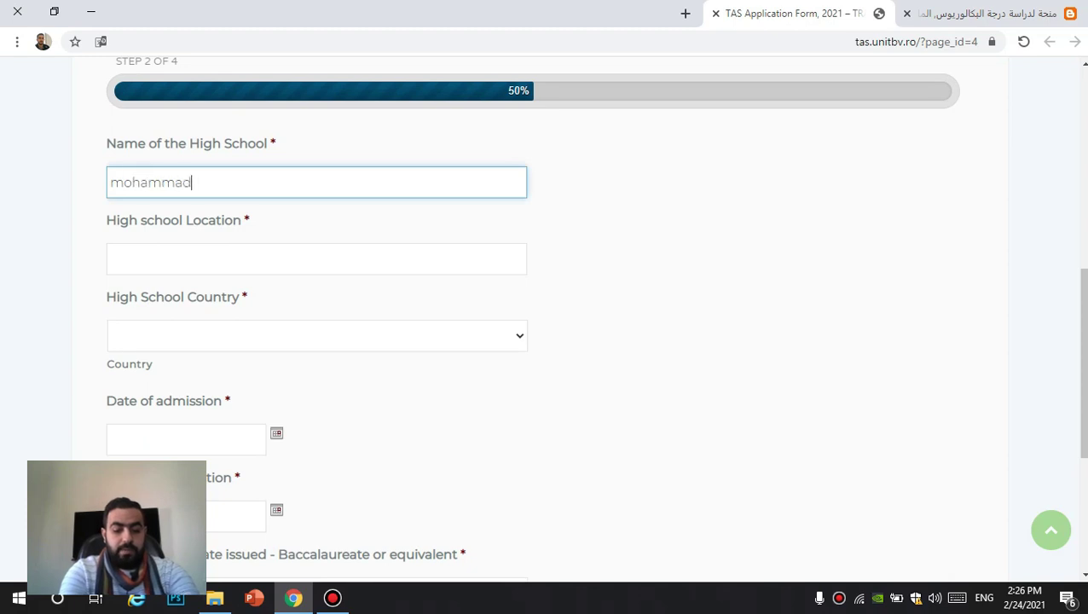
{"action": "type", "text": " hamdan school"}
{"action": "left_click", "coordinate": [256, 259]}
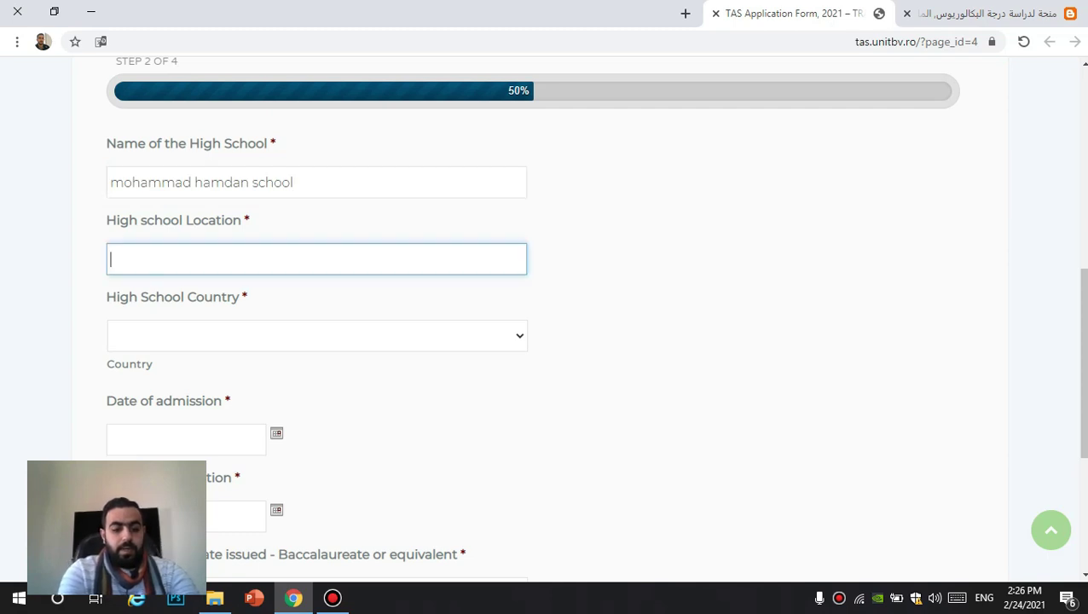
{"action": "type", "text": "syr"}
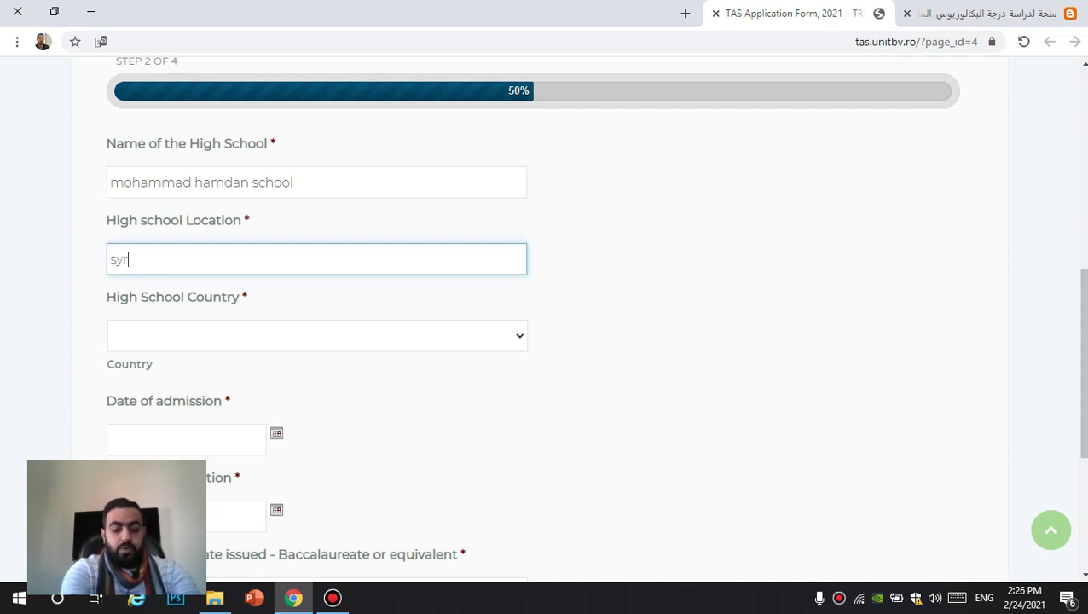
{"action": "type", "text": "ia-daraa"}
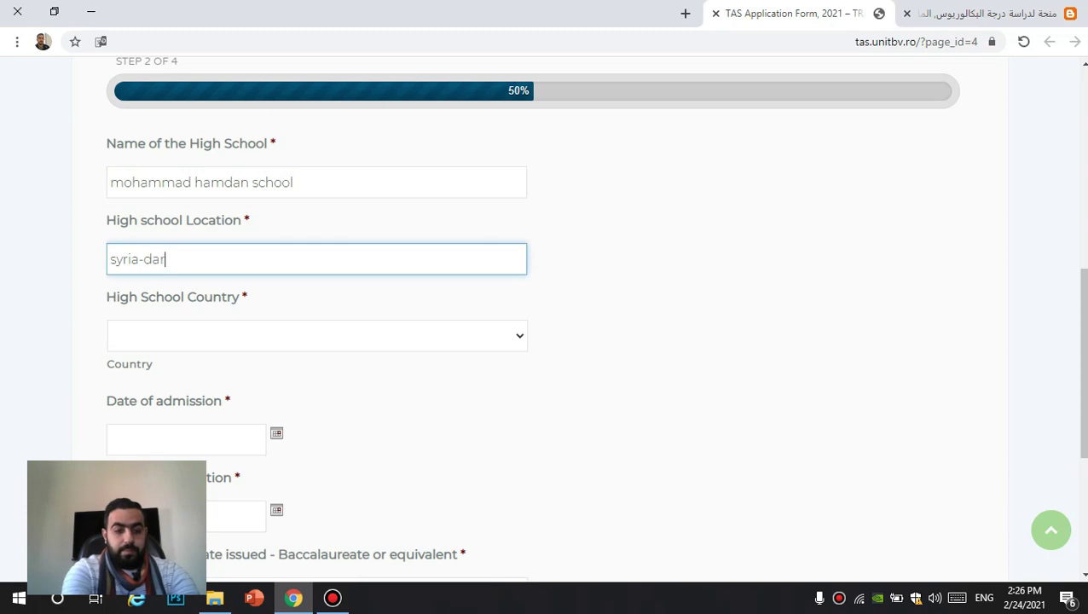
Step: Choose Syria from the High School Country dropdown
{"action": "key", "text": "Tab"}
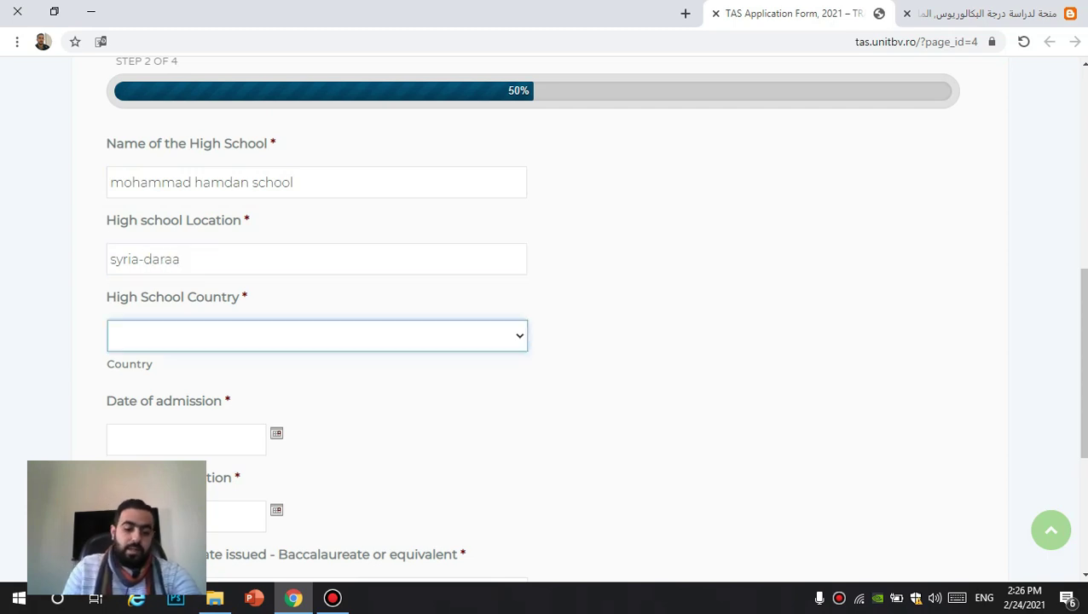
{"action": "key", "text": "s"}
{"action": "key", "text": "alt+Down"}
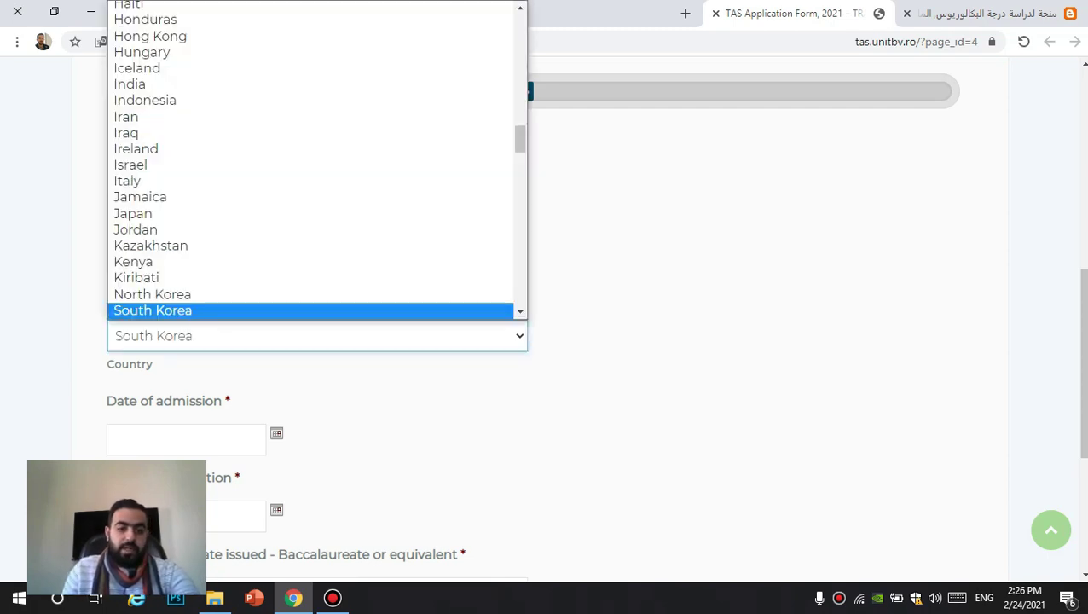
{"action": "scroll", "coordinate": [545, 324], "scroll_direction": "down", "scroll_amount": 2}
{"action": "key", "text": "alt+Down"}
{"action": "scroll", "coordinate": [316, 353], "scroll_direction": "down", "scroll_amount": 8}
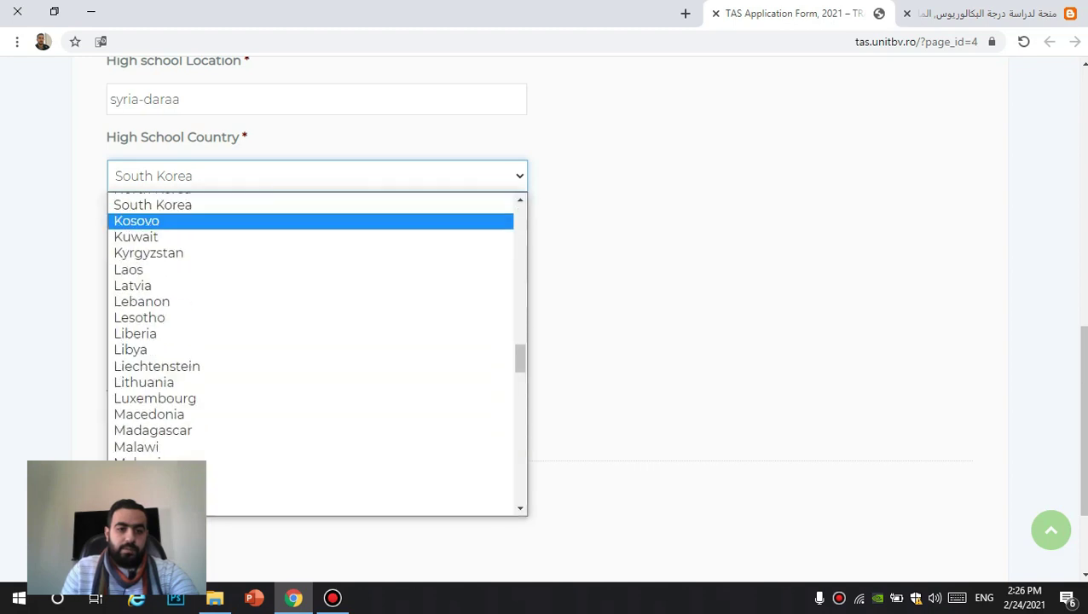
{"action": "scroll", "coordinate": [316, 353], "scroll_direction": "up", "scroll_amount": 4}
{"action": "scroll", "coordinate": [315, 353], "scroll_direction": "down", "scroll_amount": 8}
{"action": "scroll", "coordinate": [315, 341], "scroll_direction": "down", "scroll_amount": 8}
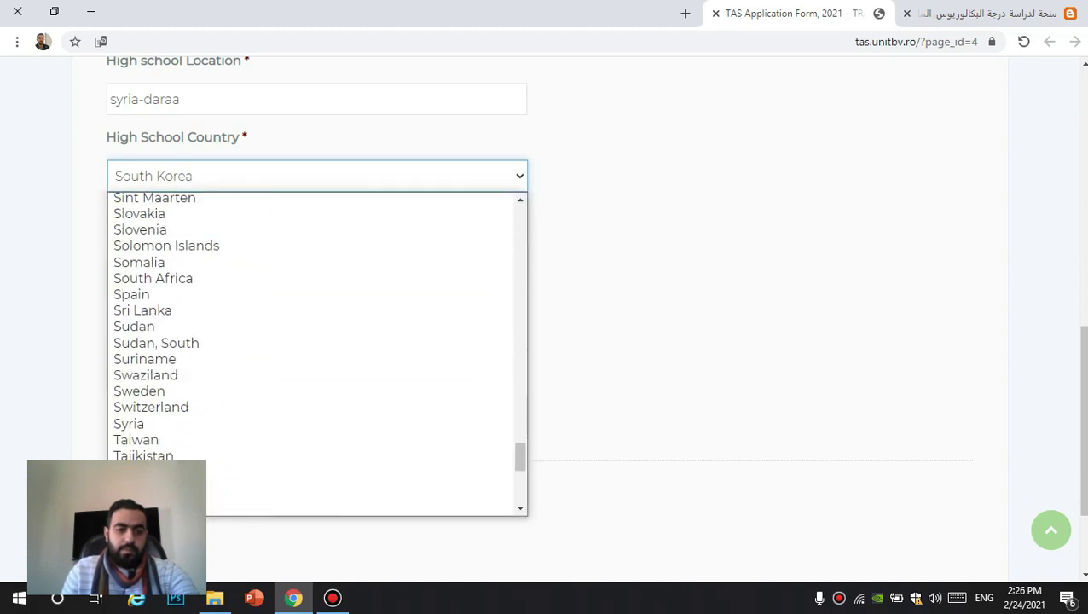
{"action": "left_click", "coordinate": [136, 280]}
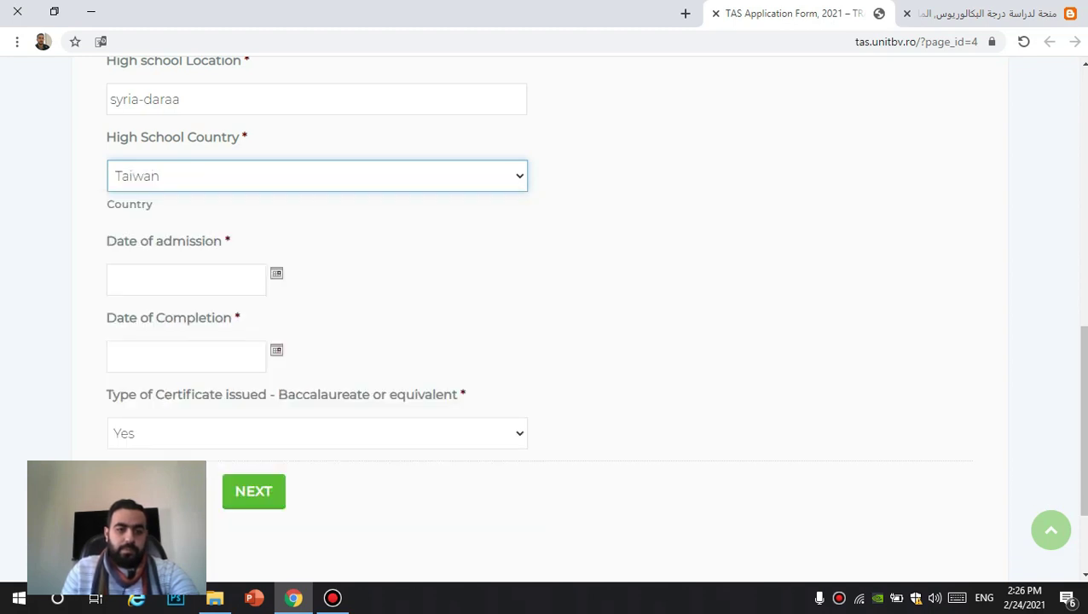
{"action": "key", "text": "alt+Down"}
{"action": "scroll", "coordinate": [315, 341], "scroll_direction": "down", "scroll_amount": 2}
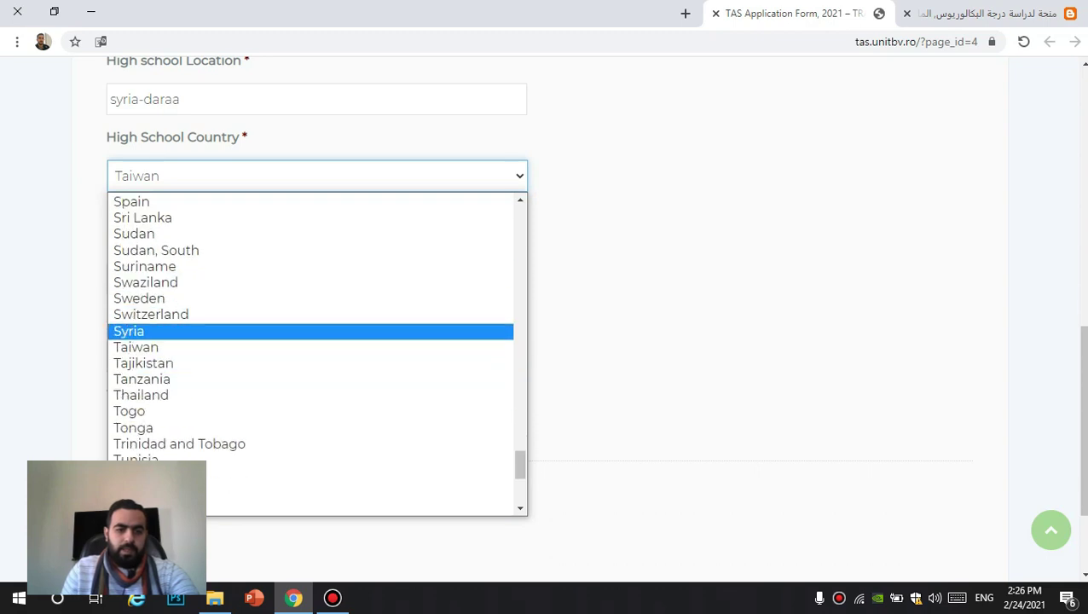
{"action": "left_click", "coordinate": [316, 330]}
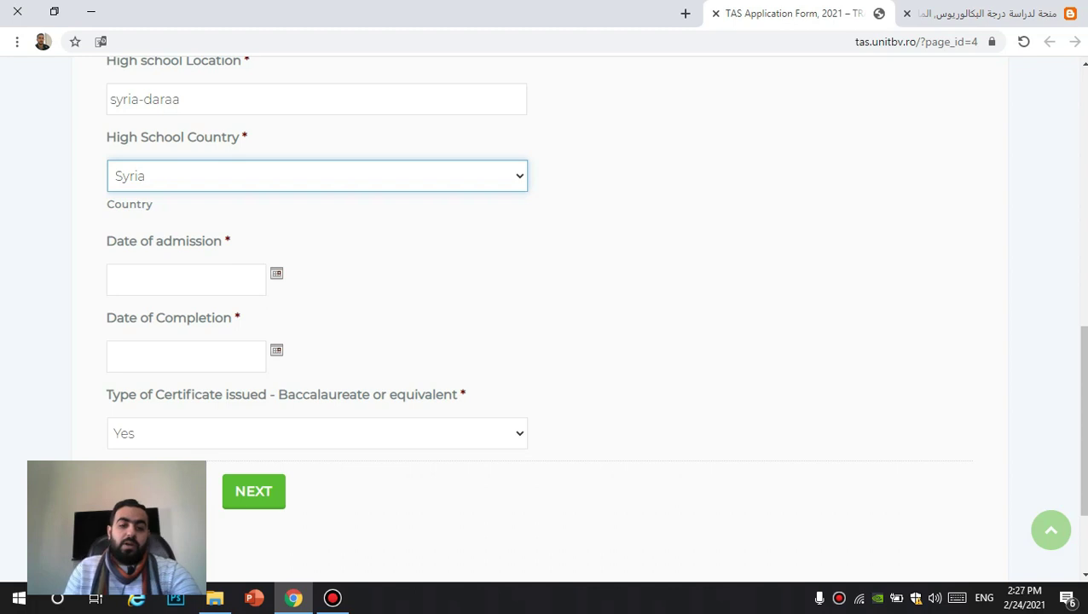
{"action": "left_click", "coordinate": [186, 279]}
Step: Set the high school Date of admission to 2010-09-01
{"action": "left_click", "coordinate": [217, 381]}
{"action": "key", "text": "Up"}
{"action": "key", "text": "Up"}
{"action": "key", "text": "Up"}
{"action": "key", "text": "Up"}
{"action": "key", "text": "Up"}
{"action": "key", "text": "Up"}
{"action": "key", "text": "Up"}
{"action": "key", "text": "Up"}
{"action": "key", "text": "Return"}
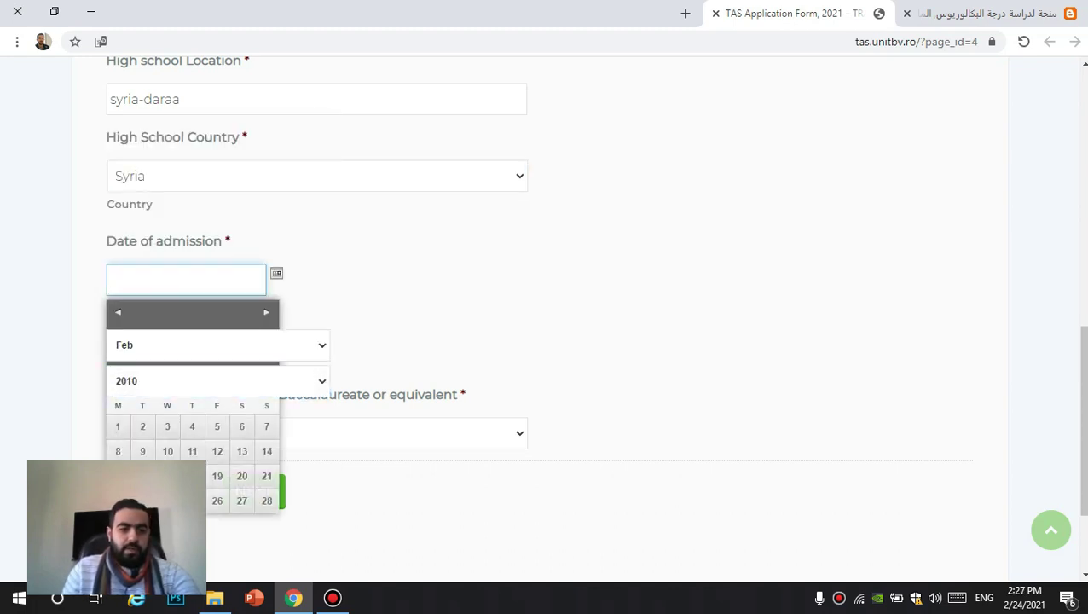
{"action": "left_click", "coordinate": [218, 344]}
{"action": "key", "text": "Down"}
{"action": "key", "text": "Down"}
{"action": "key", "text": "Down"}
{"action": "key", "text": "Down"}
{"action": "key", "text": "Down"}
{"action": "key", "text": "Down"}
{"action": "key", "text": "Down"}
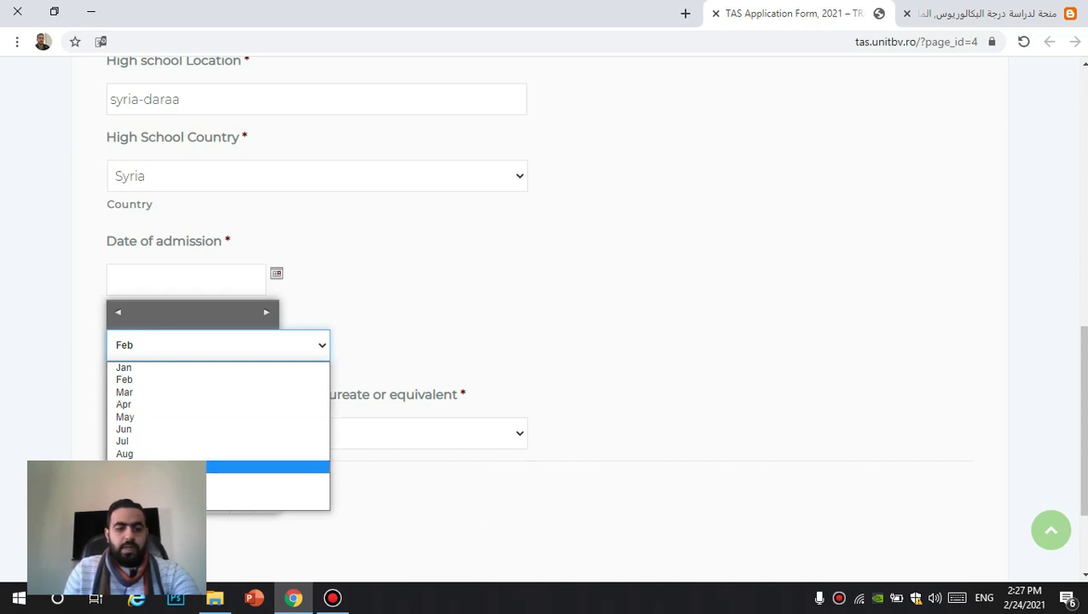
{"action": "key", "text": "Return"}
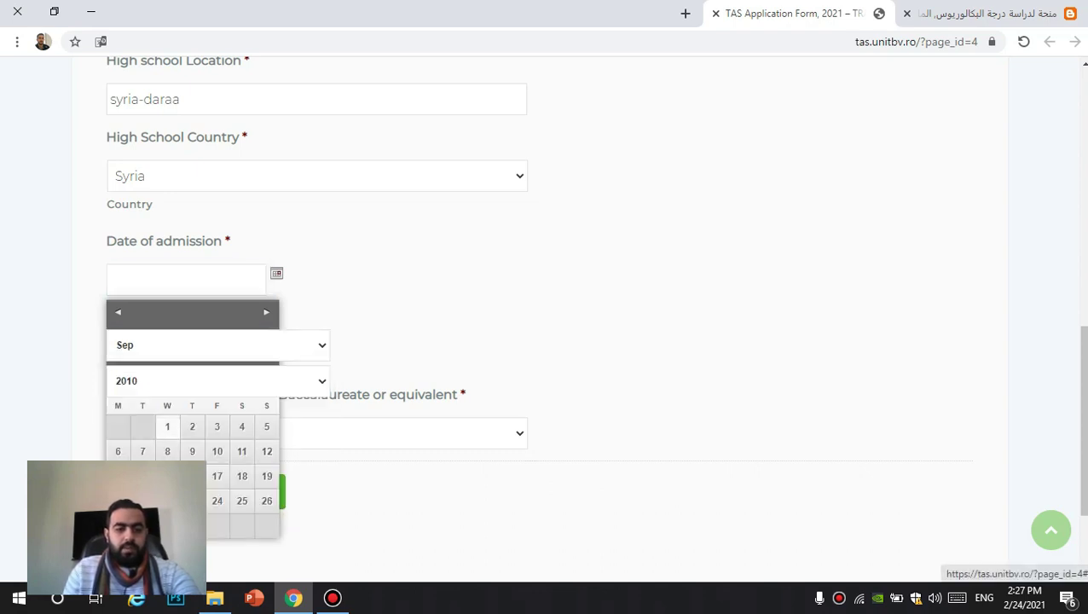
{"action": "key", "text": "Return"}
{"action": "scroll", "coordinate": [546, 324], "scroll_direction": "down", "scroll_amount": 2}
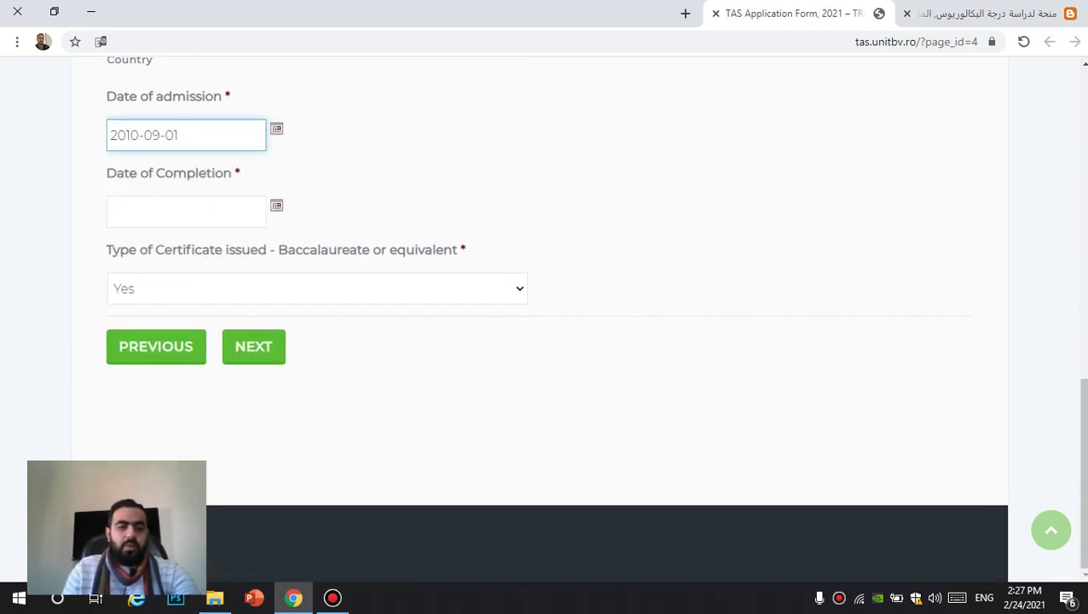
{"action": "key", "text": "Tab"}
Step: Set the Date of Completion to 2011-06-10 and continue to step 3
{"action": "left_click", "coordinate": [217, 312]}
{"action": "left_click", "coordinate": [126, 446]}
{"action": "left_click", "coordinate": [217, 277]}
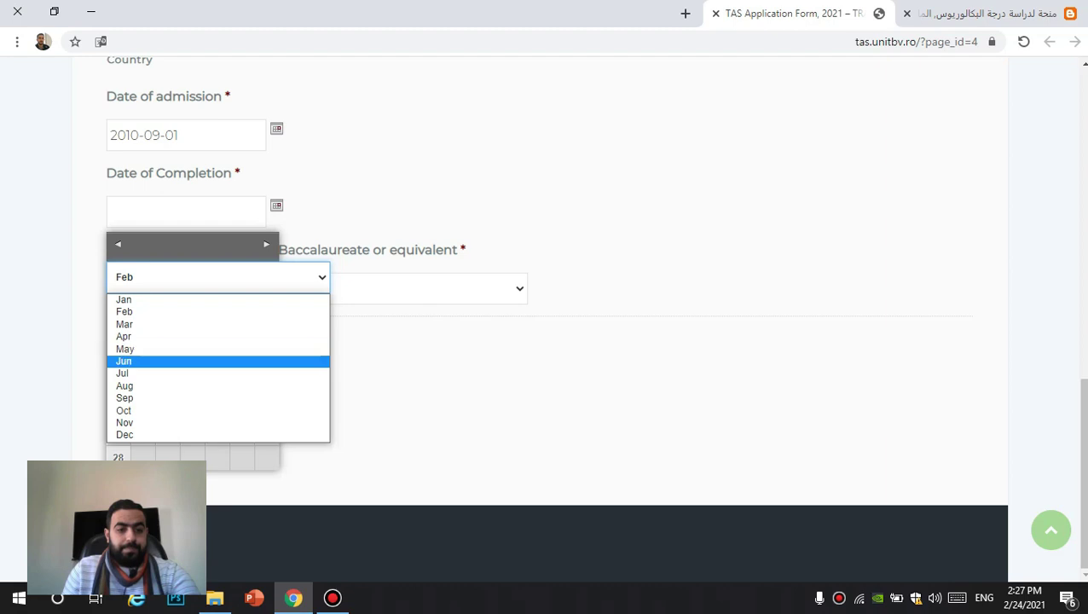
{"action": "left_click", "coordinate": [123, 360]}
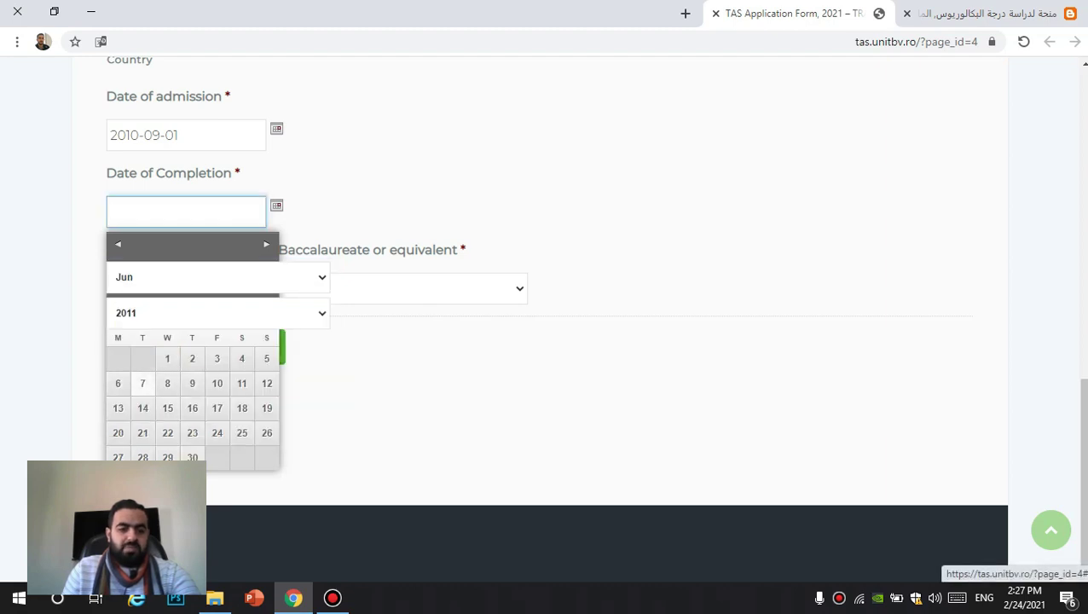
{"action": "left_click", "coordinate": [216, 382]}
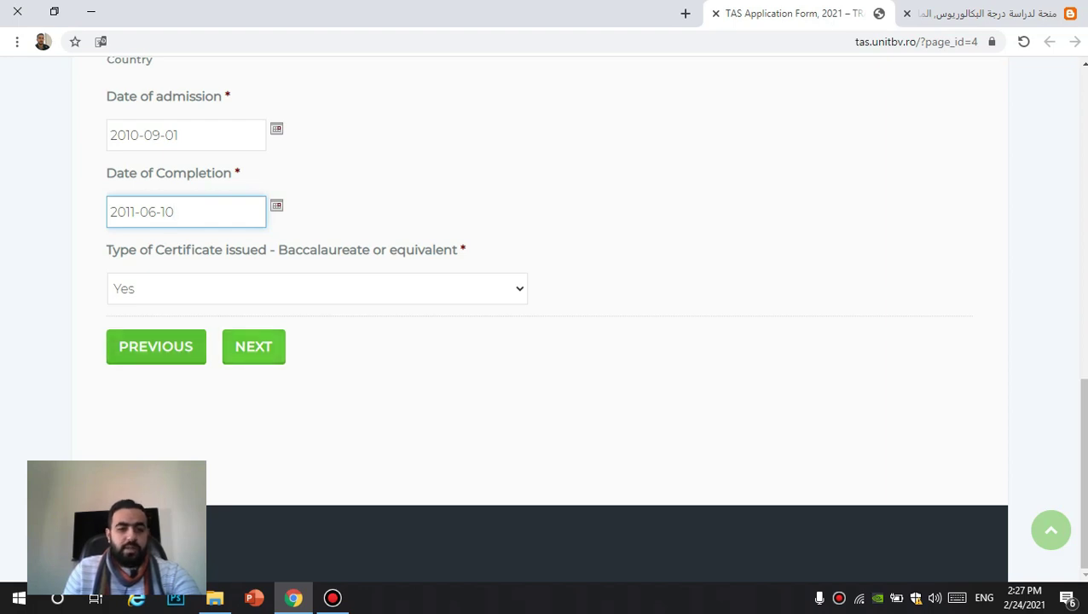
{"action": "left_click", "coordinate": [277, 344]}
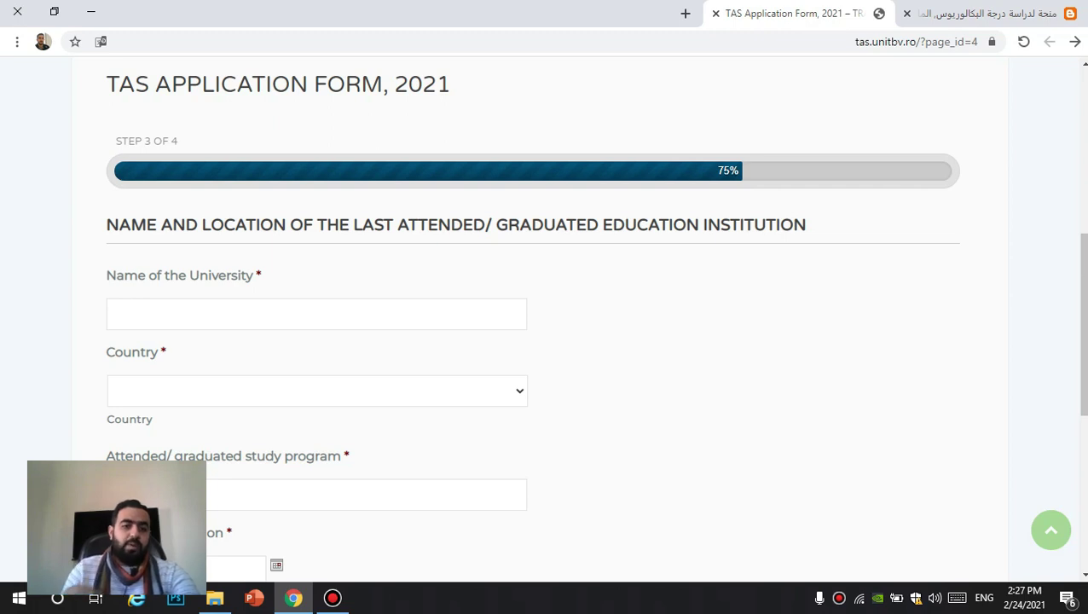
Step: Enter 'zarqaa privit university' as the institution and set its country to Jordan
{"action": "type", "text": "zarqaa "}
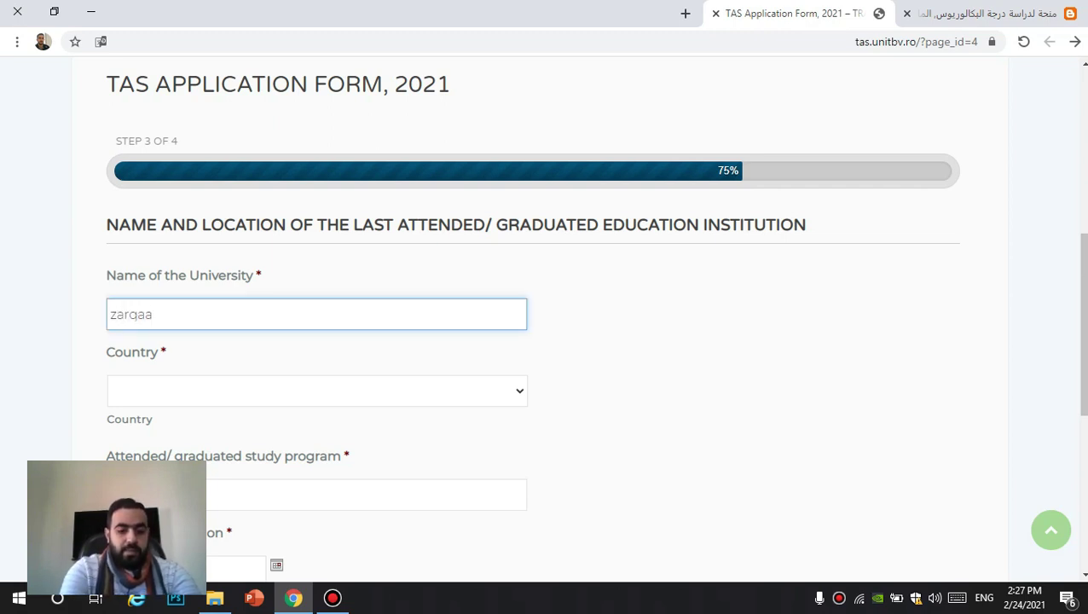
{"action": "type", "text": "pri"}
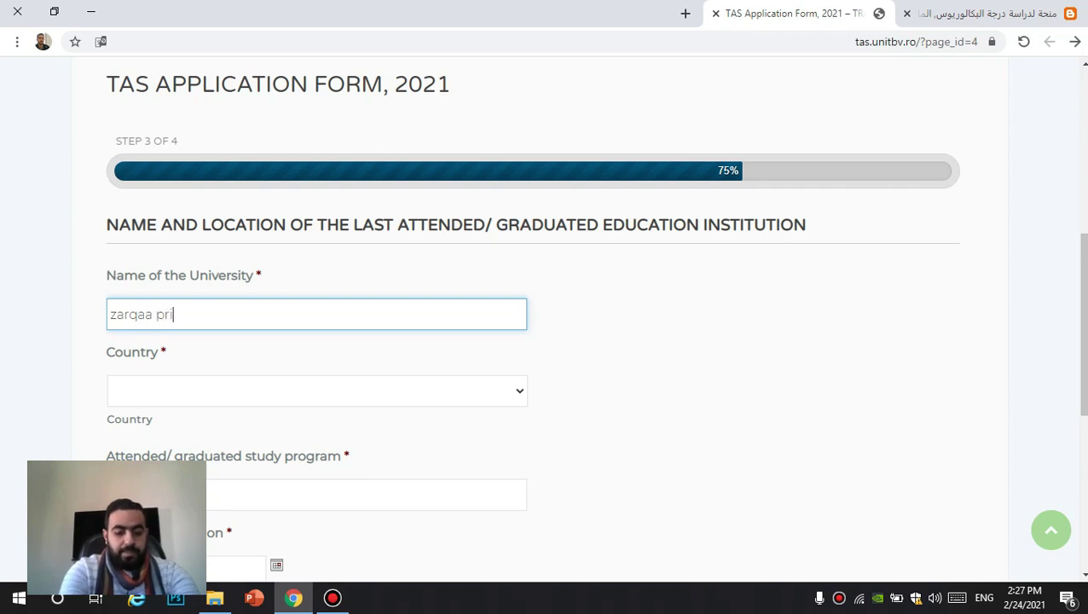
{"action": "type", "text": "vit u"}
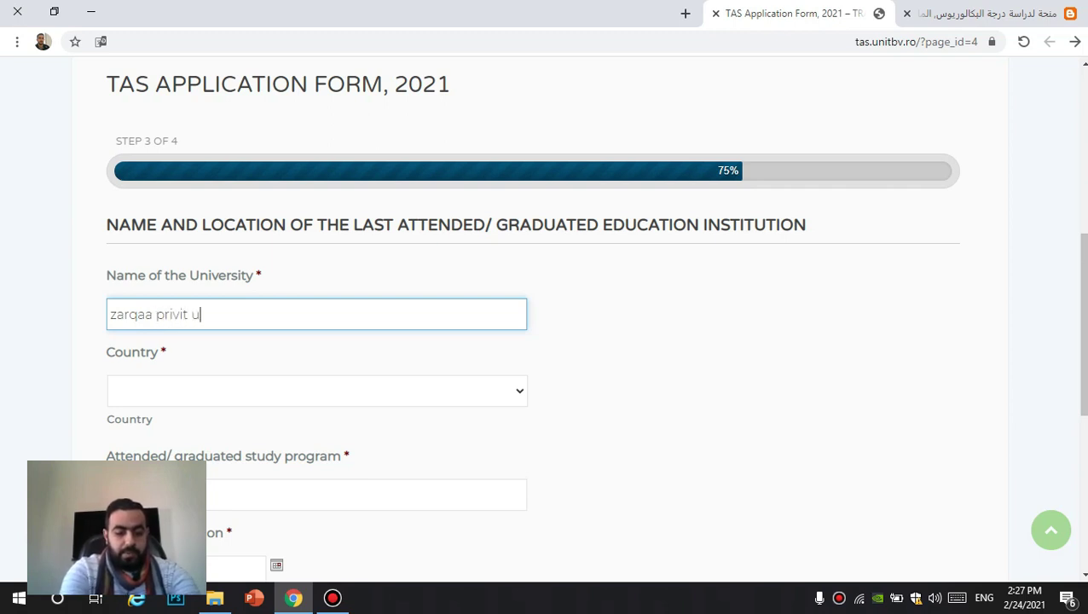
{"action": "type", "text": "niversity"}
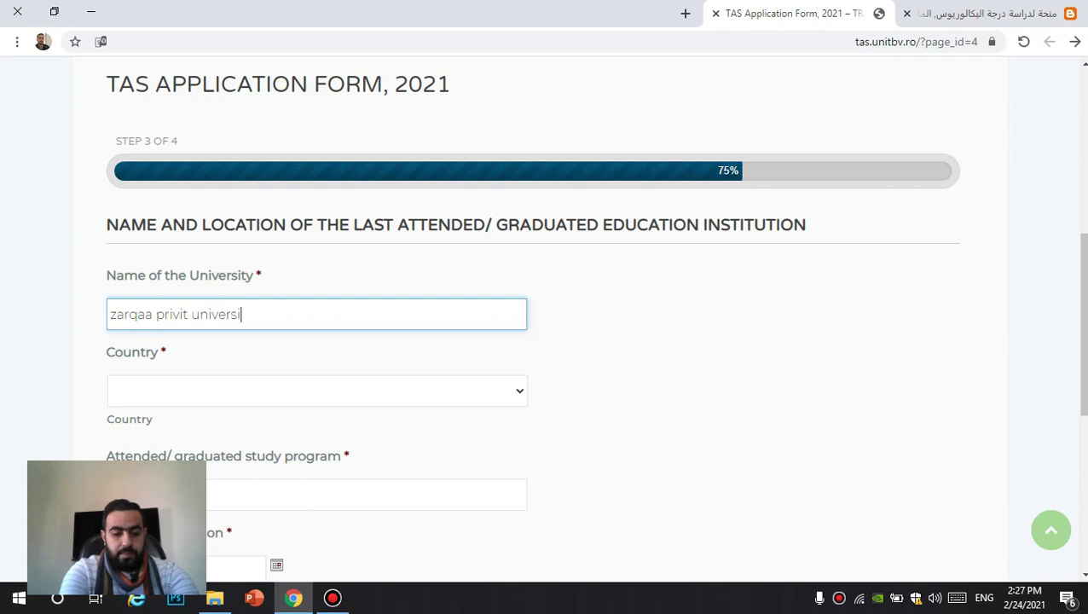
{"action": "scroll", "coordinate": [546, 341], "scroll_direction": "down", "scroll_amount": 2}
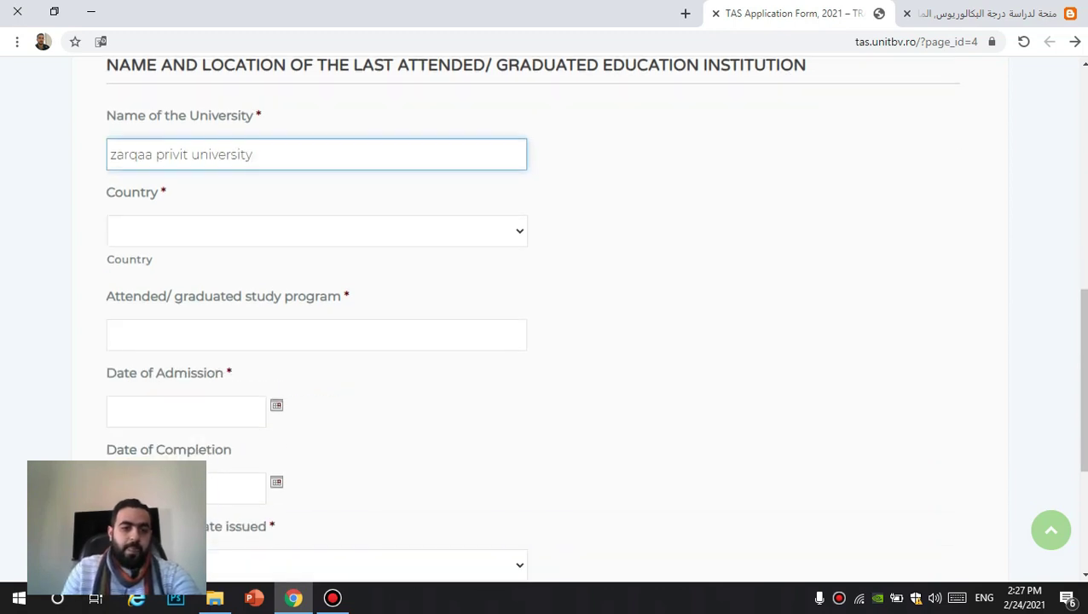
{"action": "left_click", "coordinate": [316, 230]}
{"action": "scroll", "coordinate": [316, 409], "scroll_direction": "down", "scroll_amount": 6}
{"action": "scroll", "coordinate": [306, 290], "scroll_direction": "down", "scroll_amount": 10}
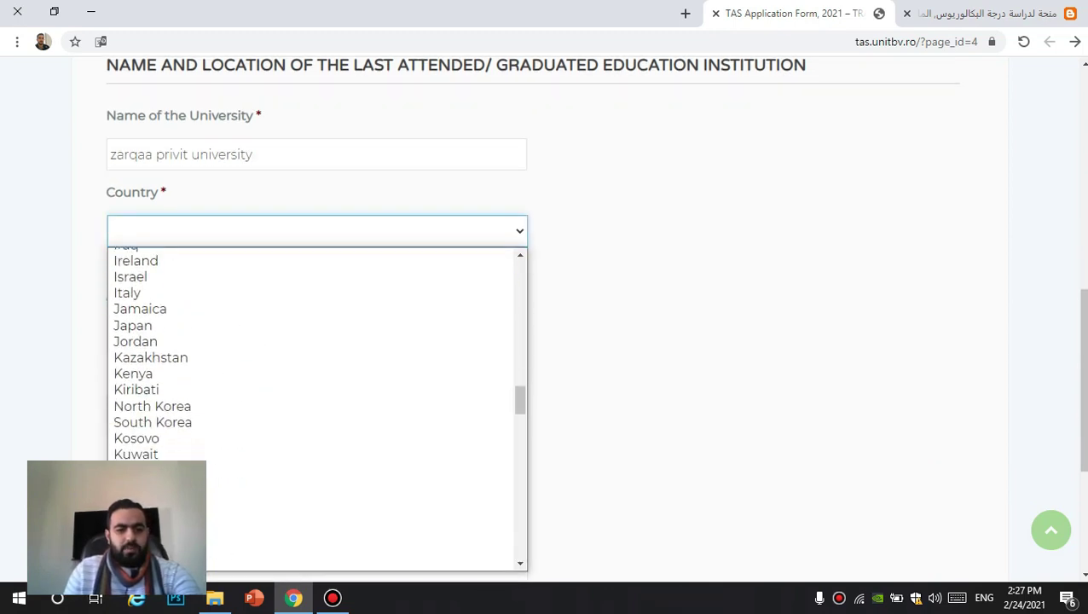
{"action": "scroll", "coordinate": [307, 332], "scroll_direction": "up", "scroll_amount": 2}
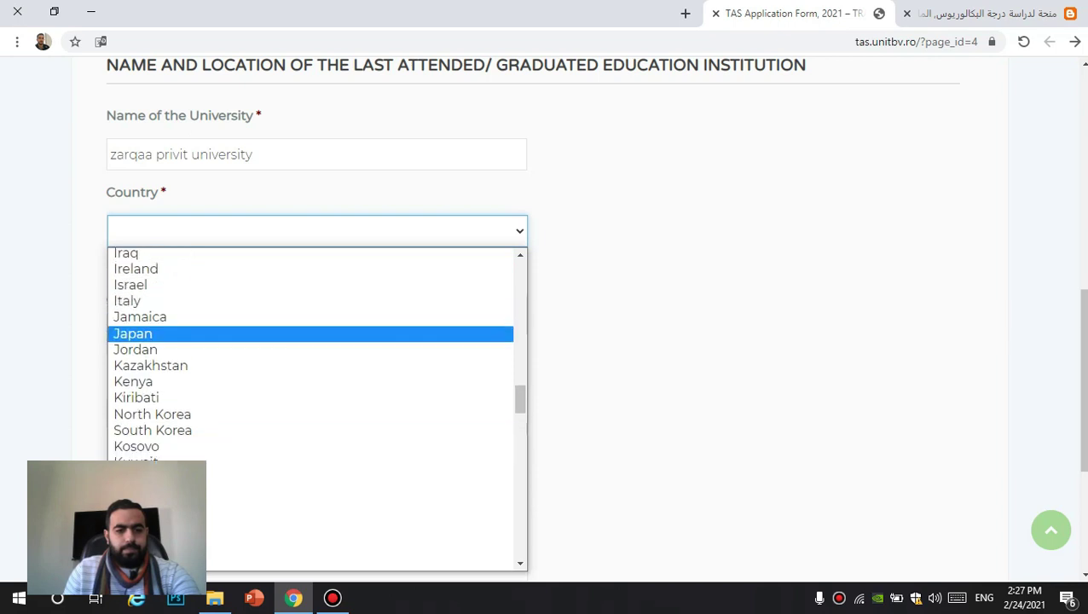
{"action": "left_click", "coordinate": [307, 350]}
{"action": "scroll", "coordinate": [545, 341], "scroll_direction": "down", "scroll_amount": 1}
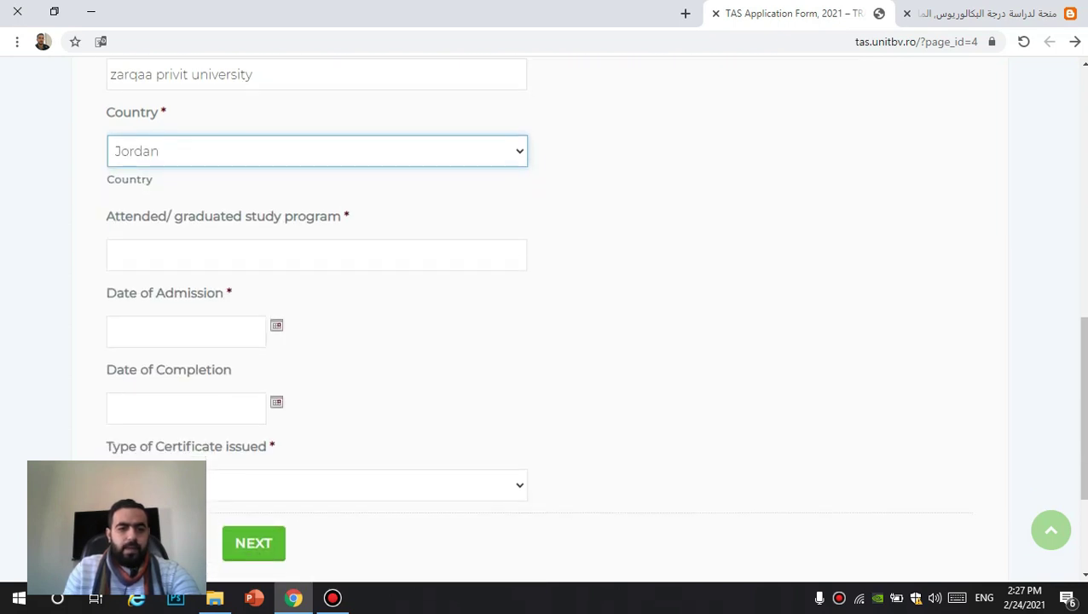
Step: Enter 'bachelor of pharmacy' as the attended study program
{"action": "left_click", "coordinate": [170, 255]}
{"action": "type", "text": "ba"}
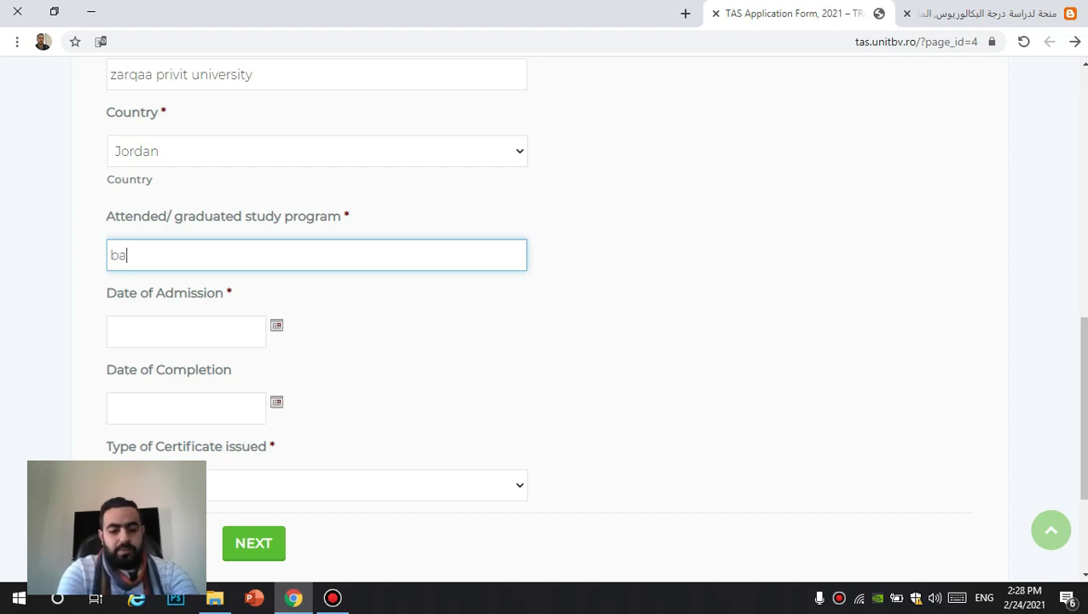
{"action": "type", "text": "chelor of pharmacy"}
{"action": "scroll", "coordinate": [546, 312], "scroll_direction": "down", "scroll_amount": 2}
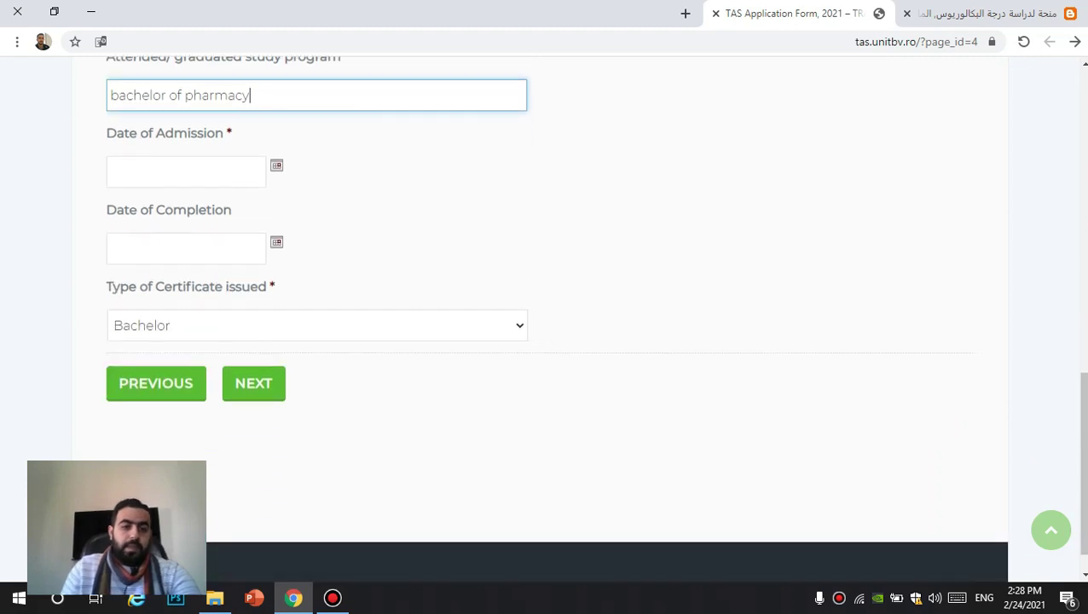
Step: Set the university Date of Admission to 2016-10-01
{"action": "left_click", "coordinate": [186, 171]}
{"action": "left_click", "coordinate": [217, 273]}
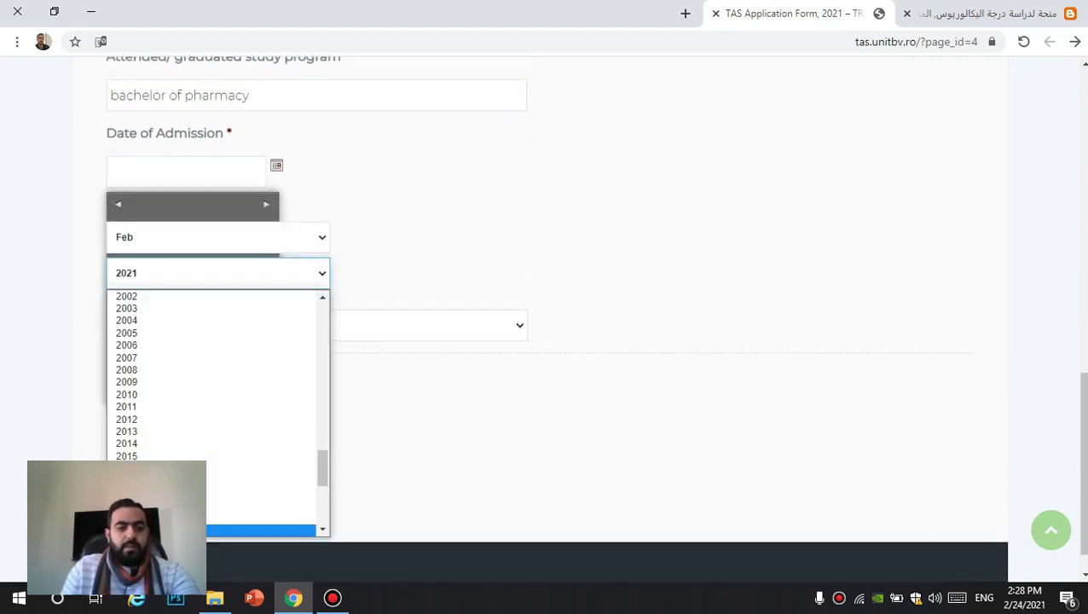
{"action": "scroll", "coordinate": [213, 431], "scroll_direction": "down", "scroll_amount": 2}
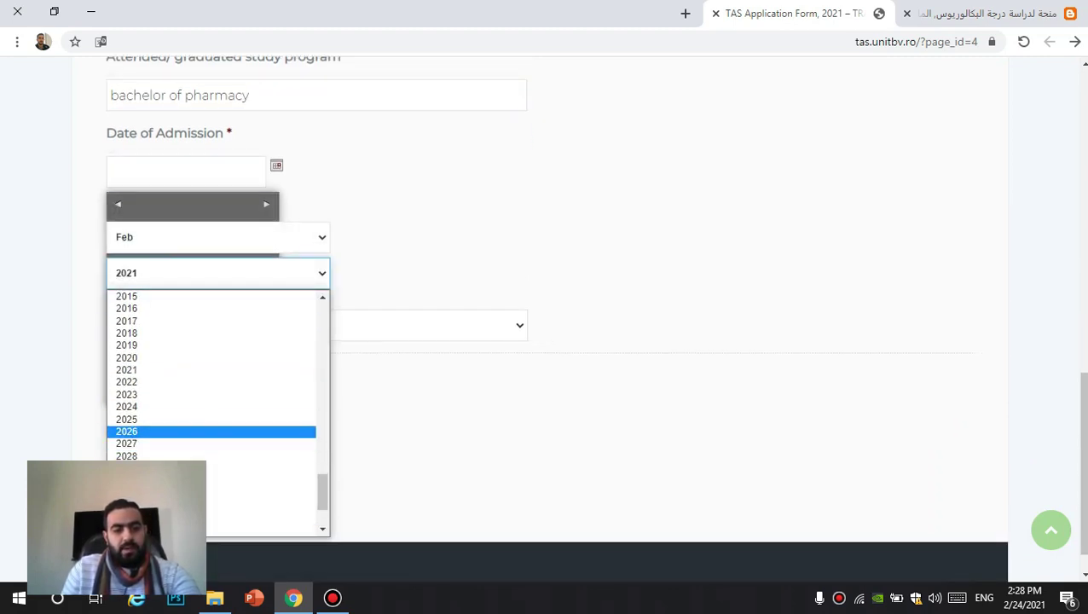
{"action": "left_click", "coordinate": [137, 308]}
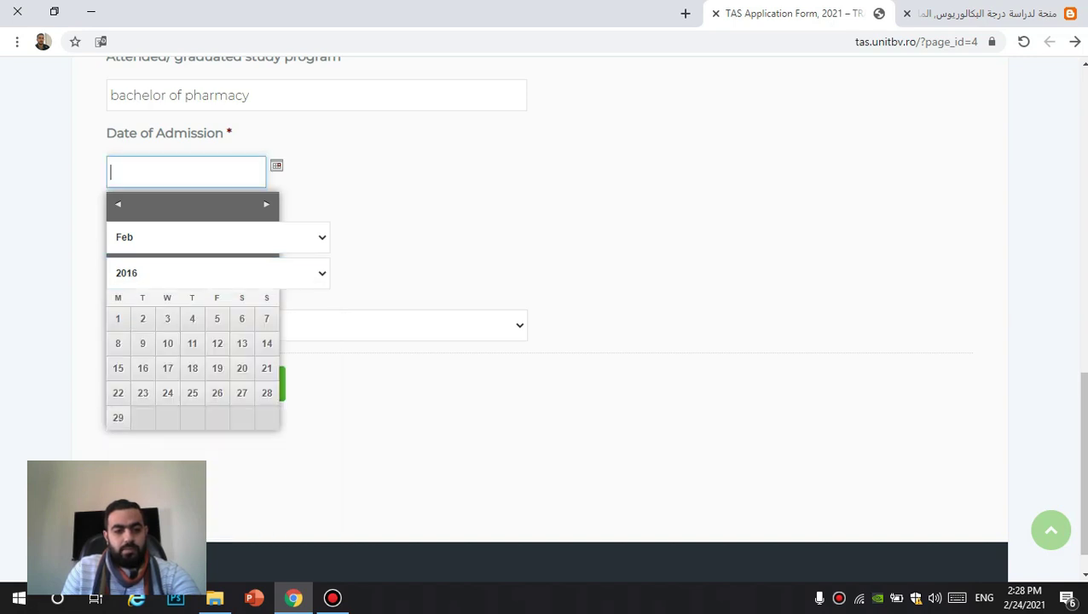
{"action": "left_click", "coordinate": [217, 237]}
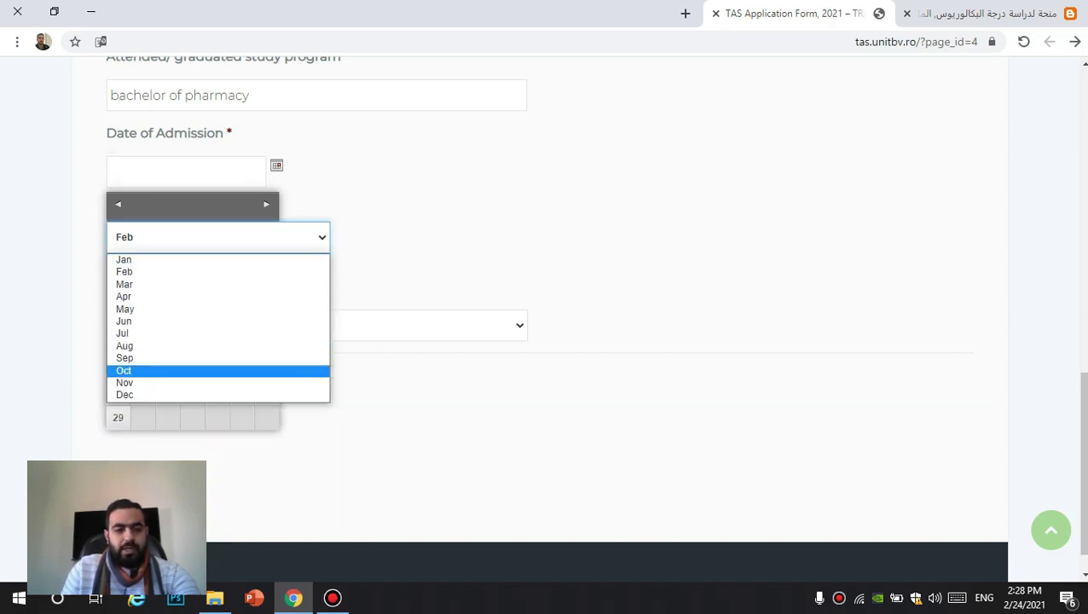
{"action": "left_click", "coordinate": [136, 370]}
{"action": "left_click", "coordinate": [242, 320]}
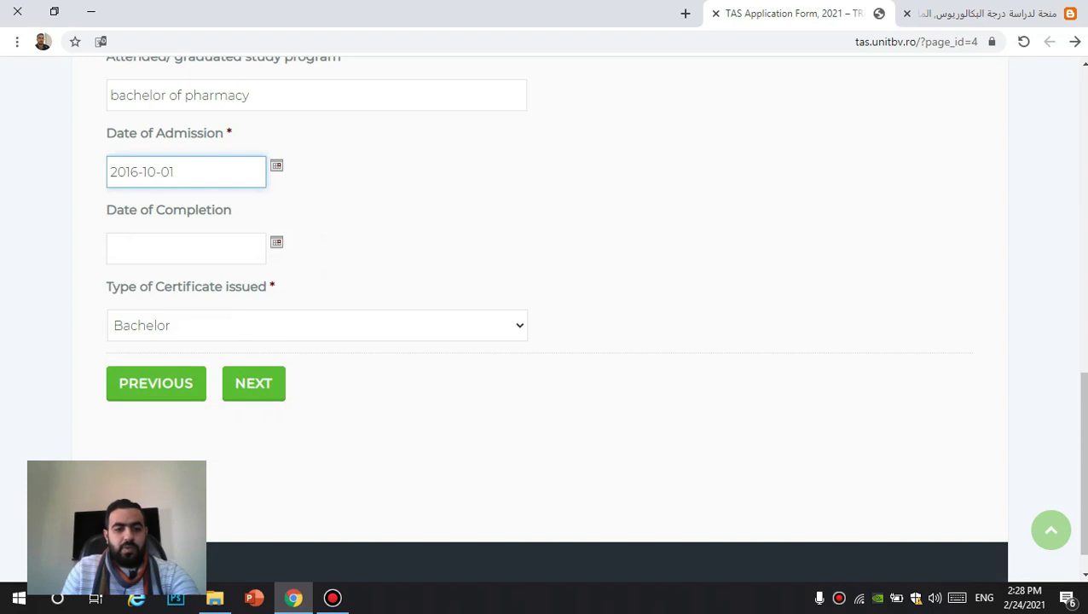
Step: Set the university Date of Completion to 2020-09-03
{"action": "left_click", "coordinate": [185, 248]}
{"action": "left_click", "coordinate": [218, 350]}
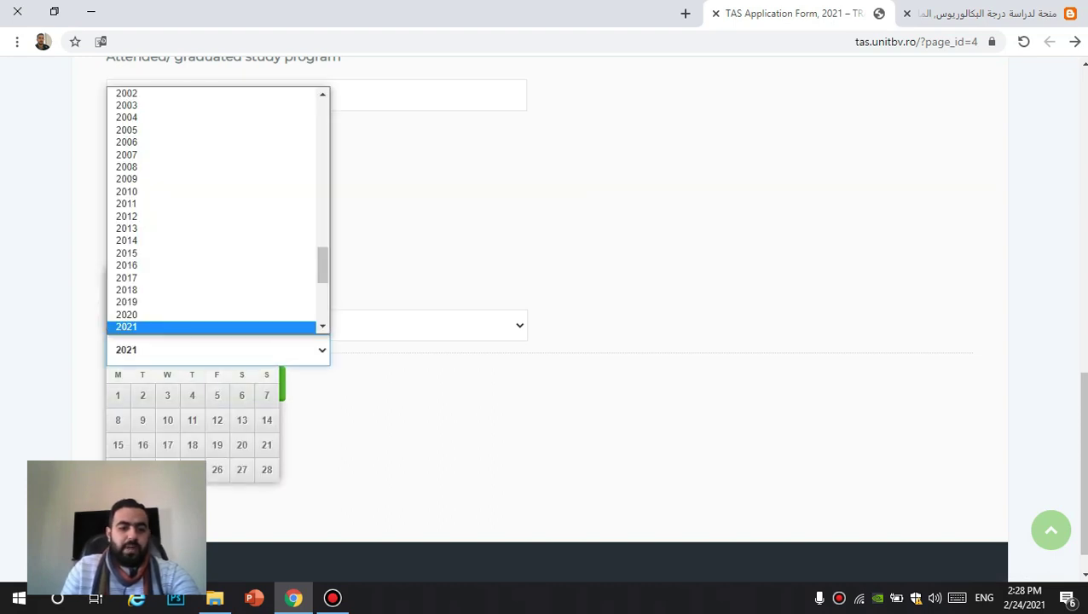
{"action": "left_click", "coordinate": [170, 315]}
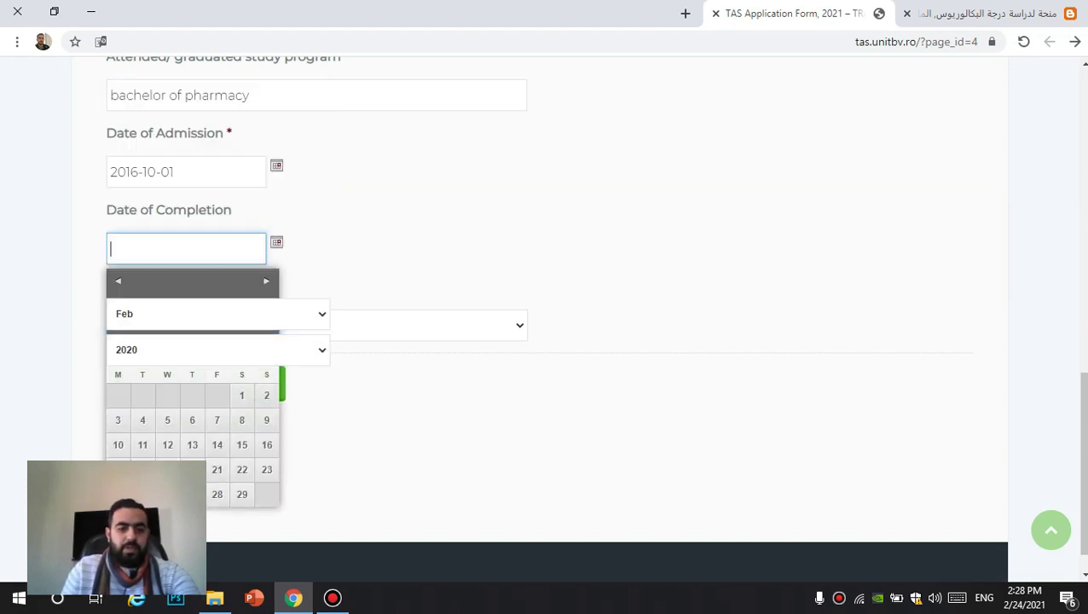
{"action": "left_click", "coordinate": [218, 314]}
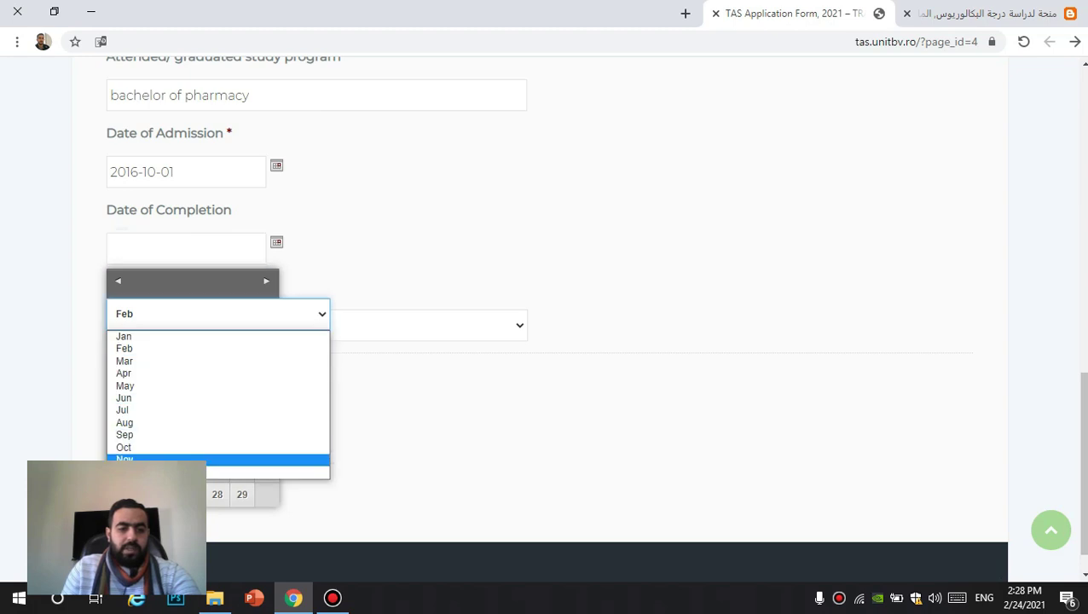
{"action": "left_click", "coordinate": [128, 435]}
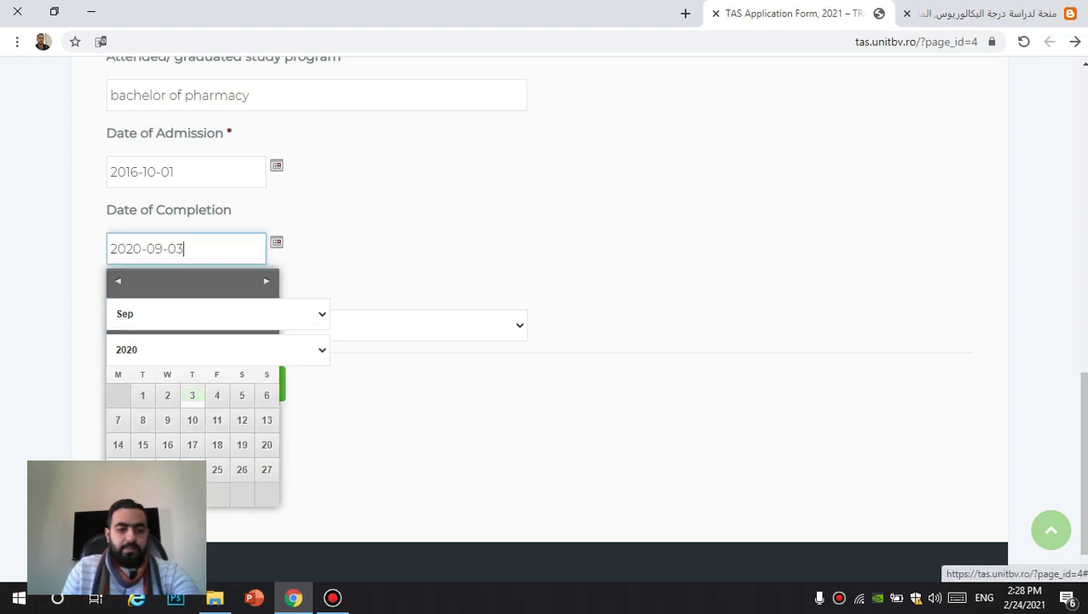
{"action": "left_click", "coordinate": [192, 394]}
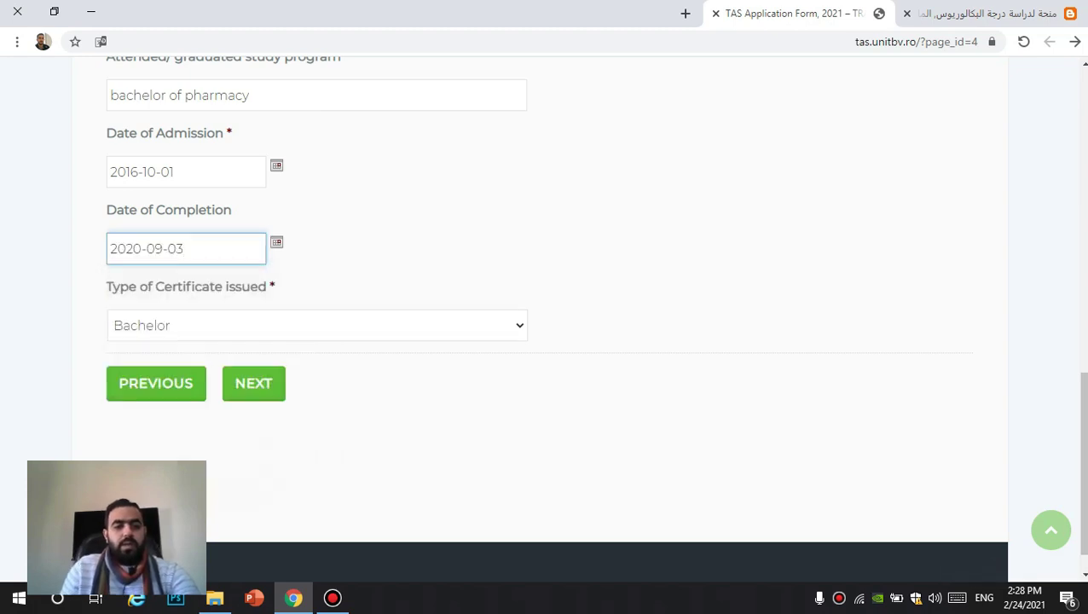
Step: Advance to step 4 and review the Romanian-taught study programmes
{"action": "left_click", "coordinate": [254, 382]}
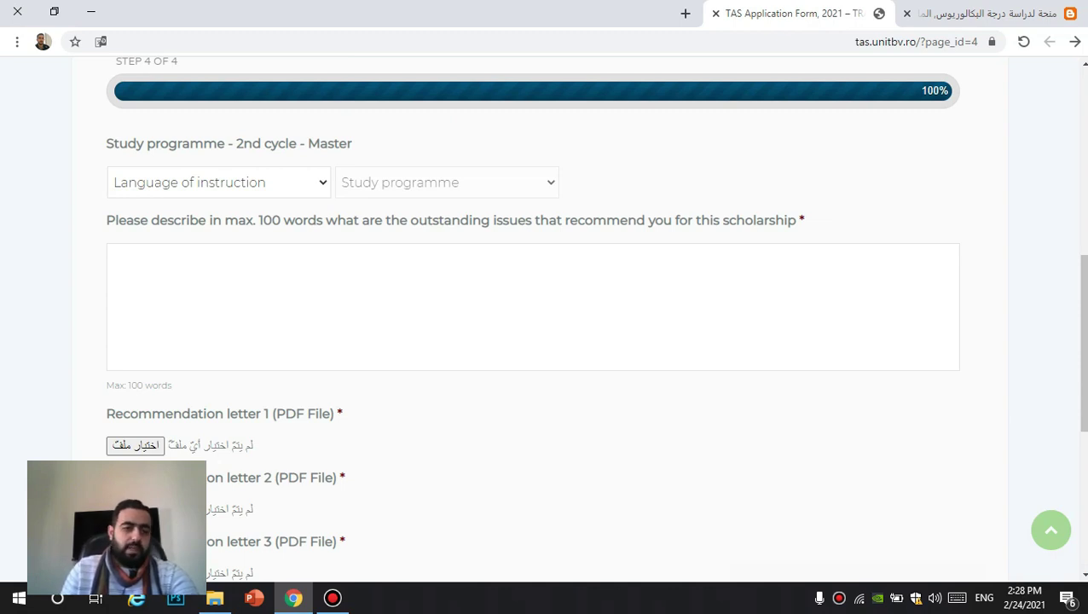
{"action": "left_click", "coordinate": [218, 183]}
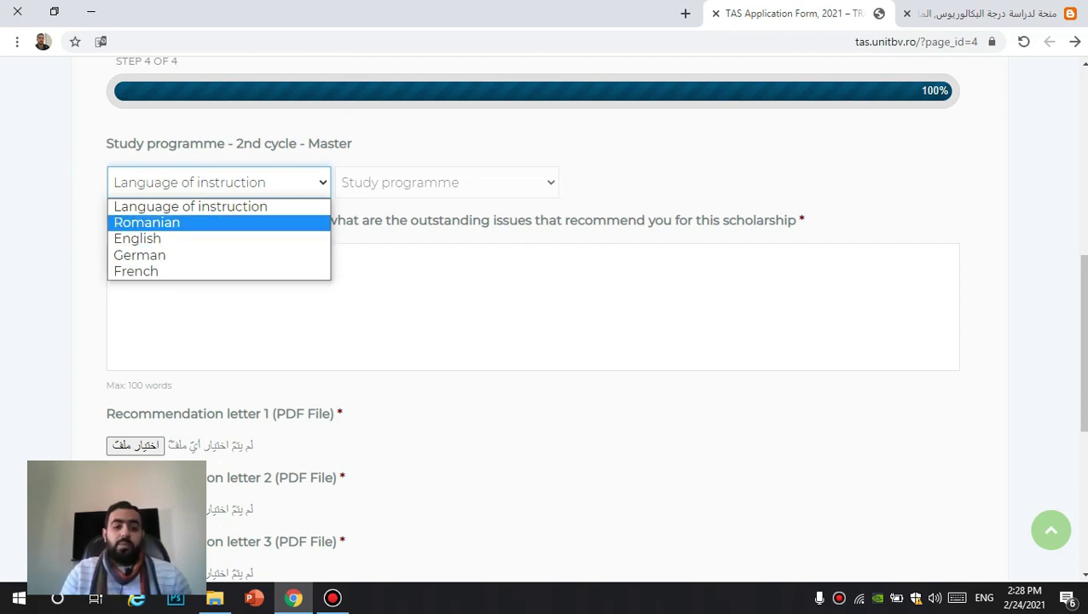
{"action": "key", "text": "Return"}
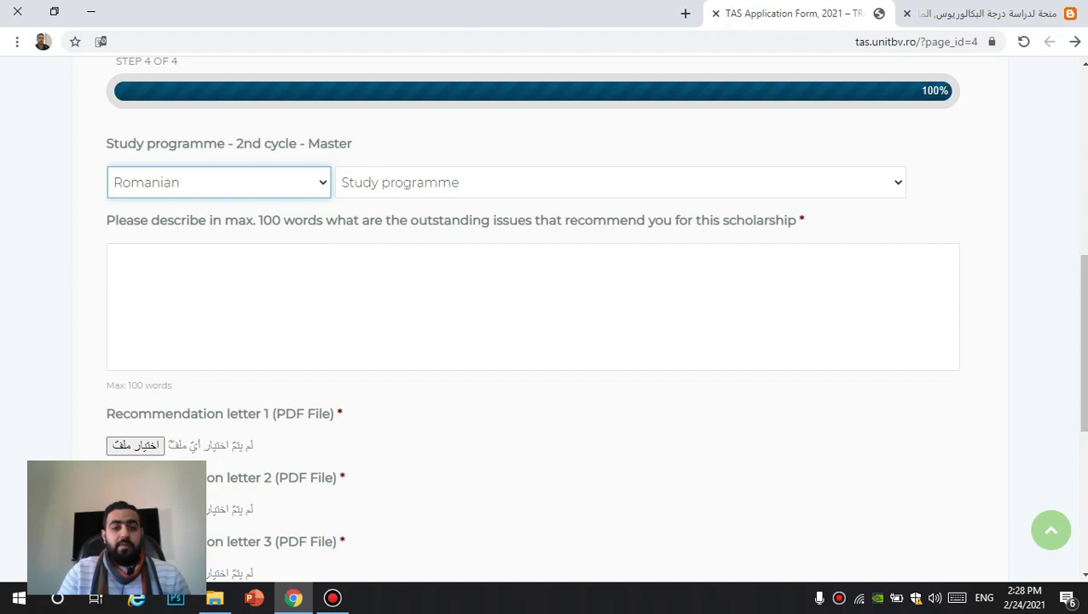
{"action": "left_click", "coordinate": [619, 183]}
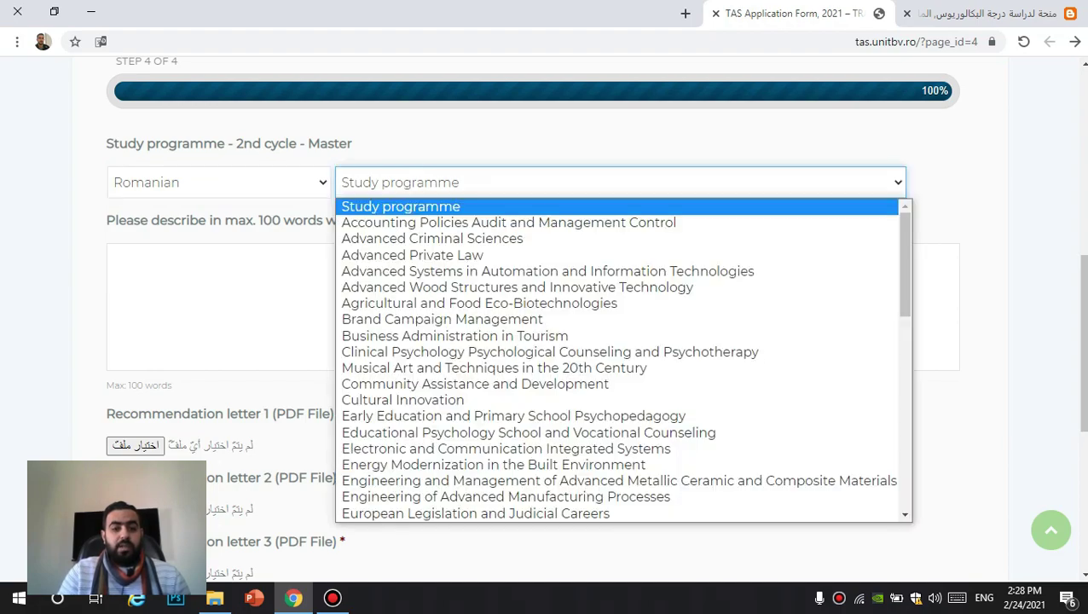
{"action": "scroll", "coordinate": [620, 358], "scroll_direction": "down", "scroll_amount": 10}
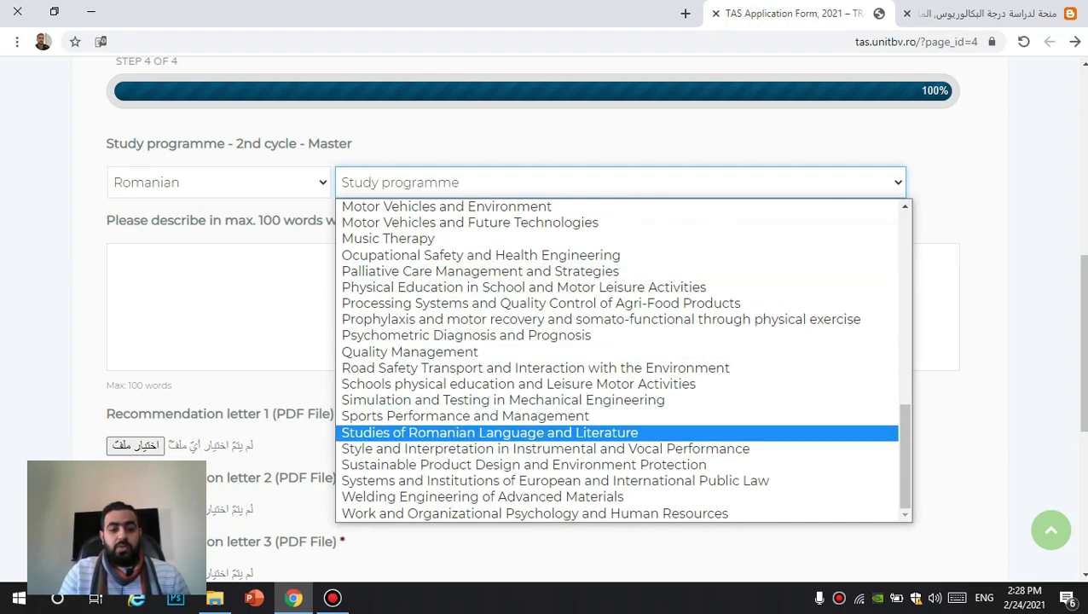
{"action": "scroll", "coordinate": [511, 416], "scroll_direction": "up", "scroll_amount": 10}
Step: Switch the language of instruction to English and choose Traditional Chinese Medicine
{"action": "left_click", "coordinate": [218, 183]}
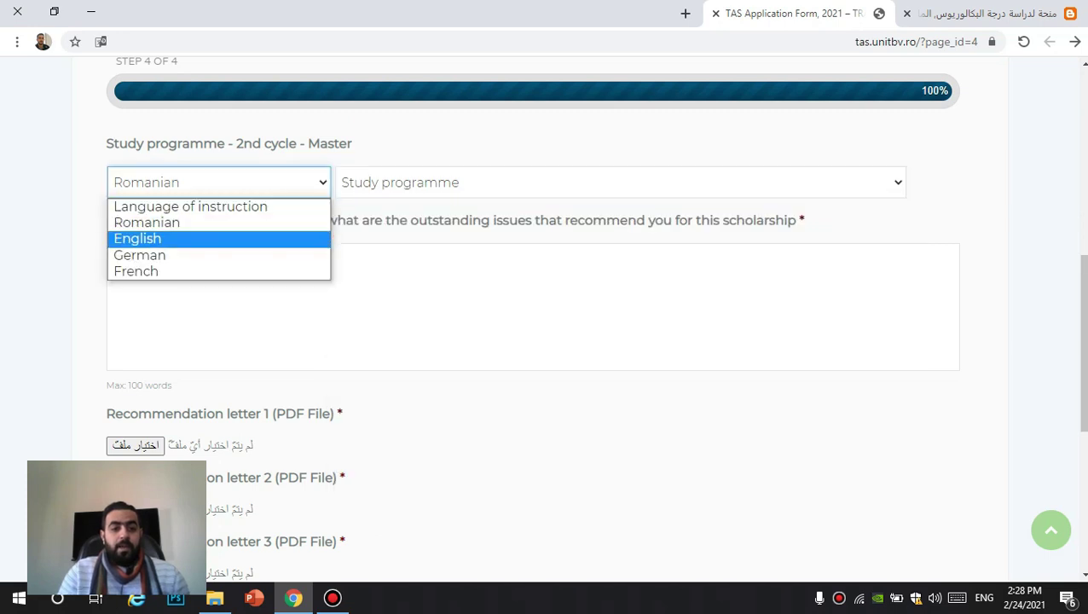
{"action": "left_click", "coordinate": [138, 239]}
{"action": "left_click", "coordinate": [554, 183]}
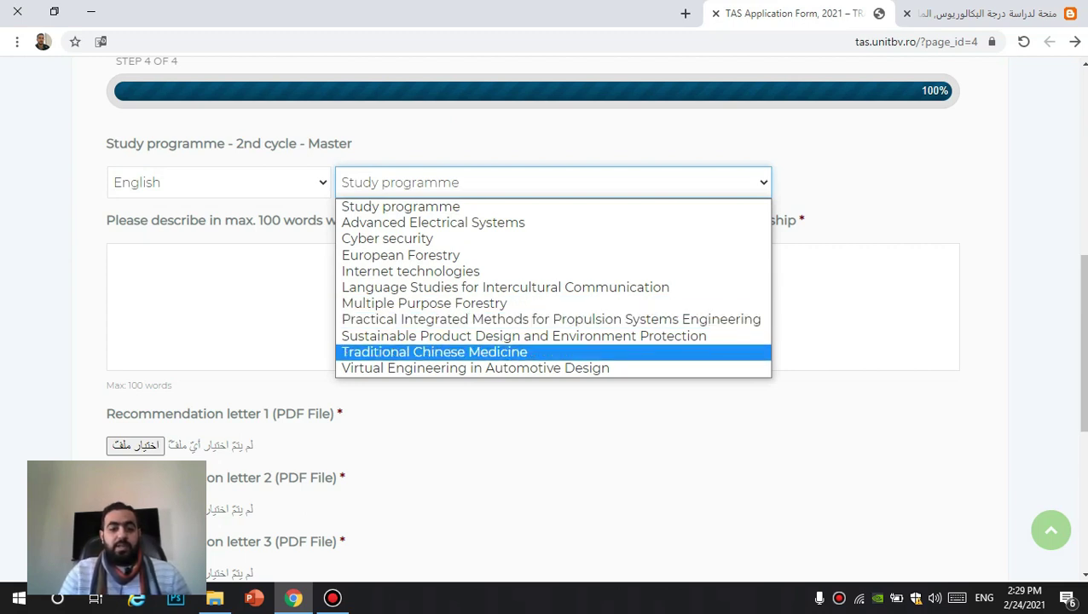
{"action": "left_click", "coordinate": [434, 352]}
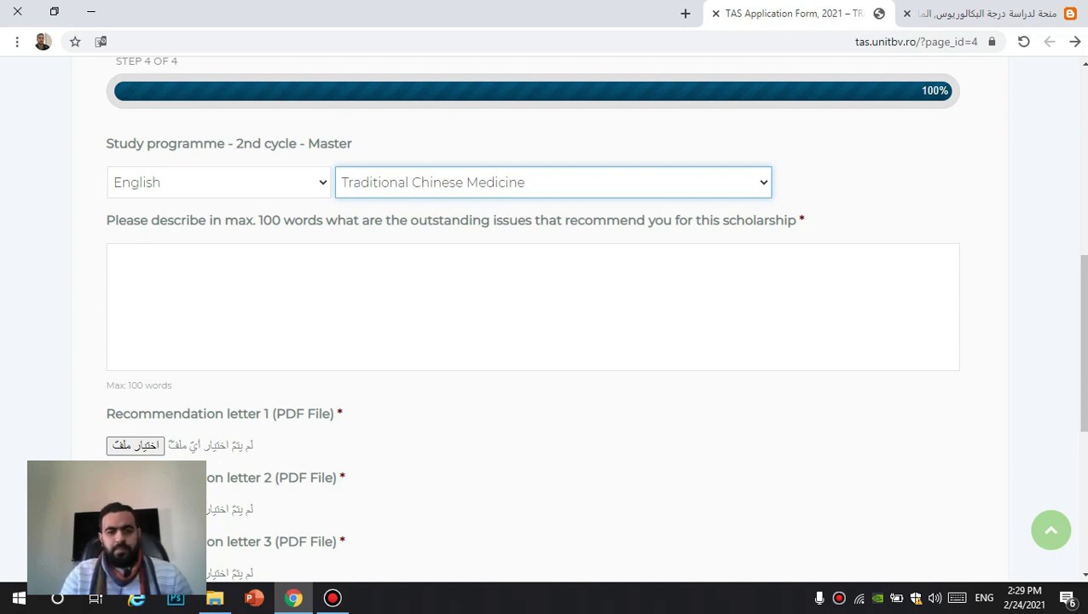
{"action": "scroll", "coordinate": [544, 315], "scroll_direction": "down", "scroll_amount": 1}
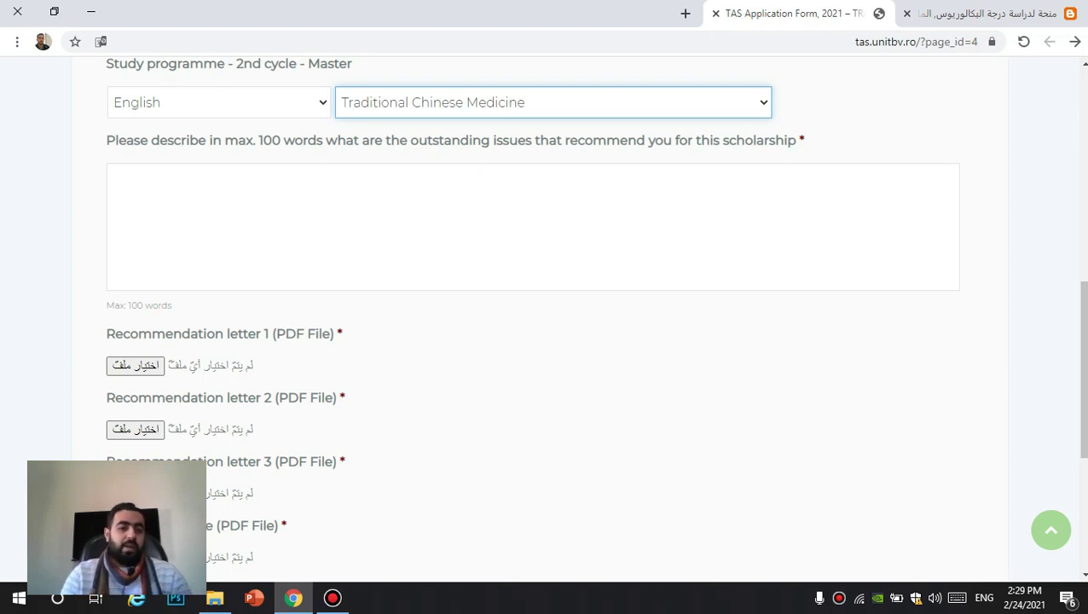
{"action": "scroll", "coordinate": [546, 316], "scroll_direction": "down", "scroll_amount": 2}
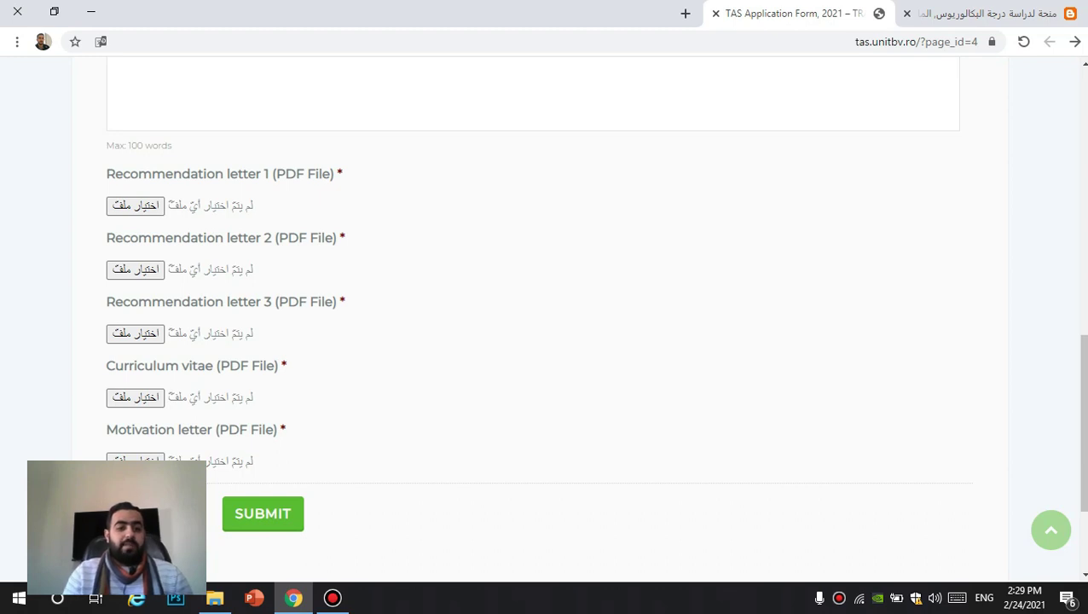
{"action": "scroll", "coordinate": [546, 316], "scroll_direction": "down", "scroll_amount": 1}
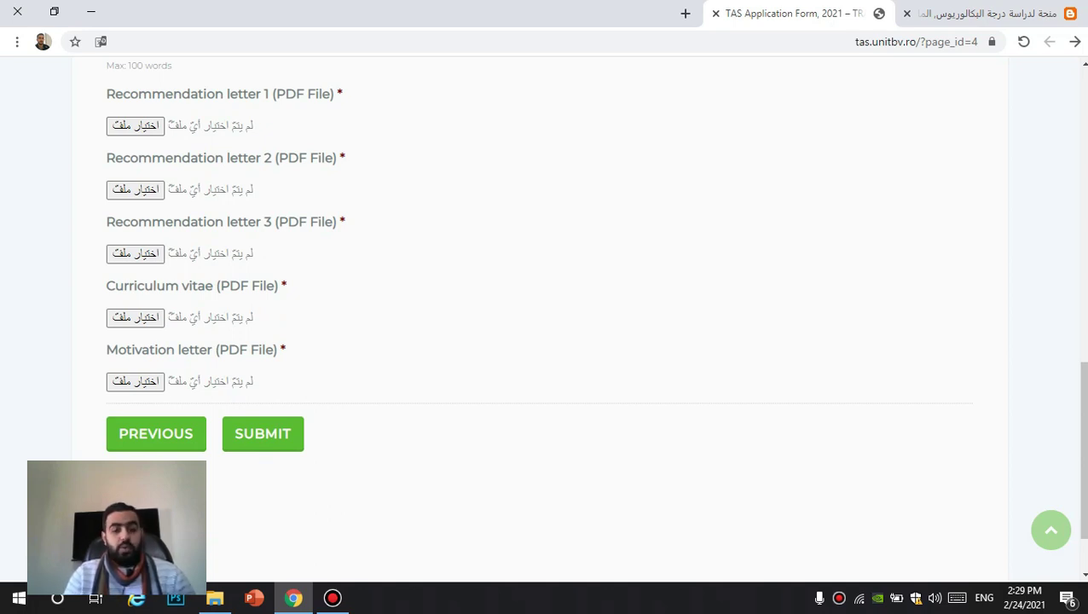
{"action": "left_click", "coordinate": [135, 126]}
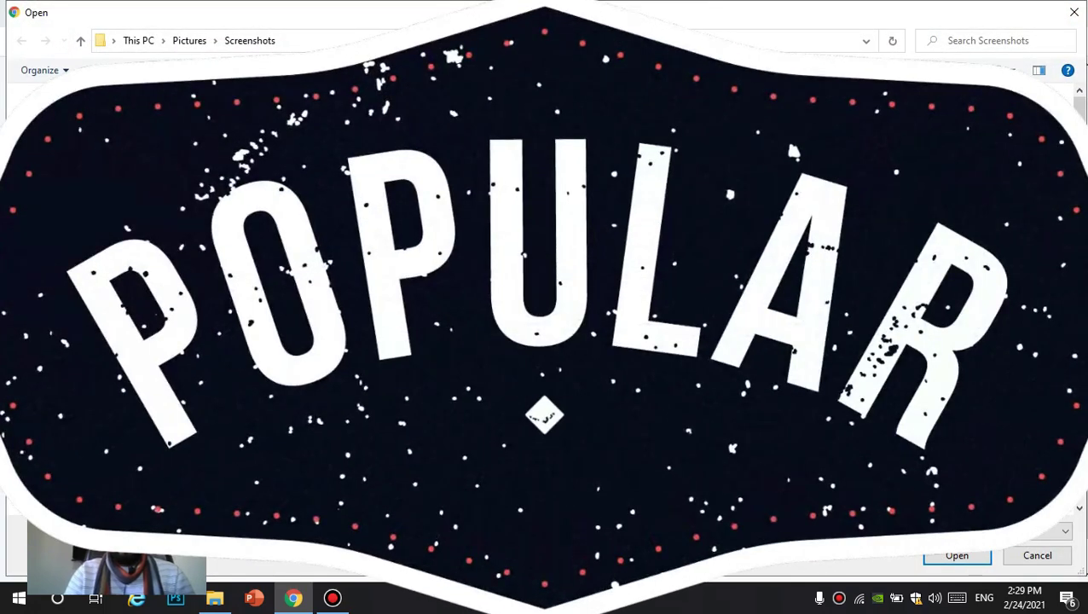
{"action": "key", "text": "Escape"}
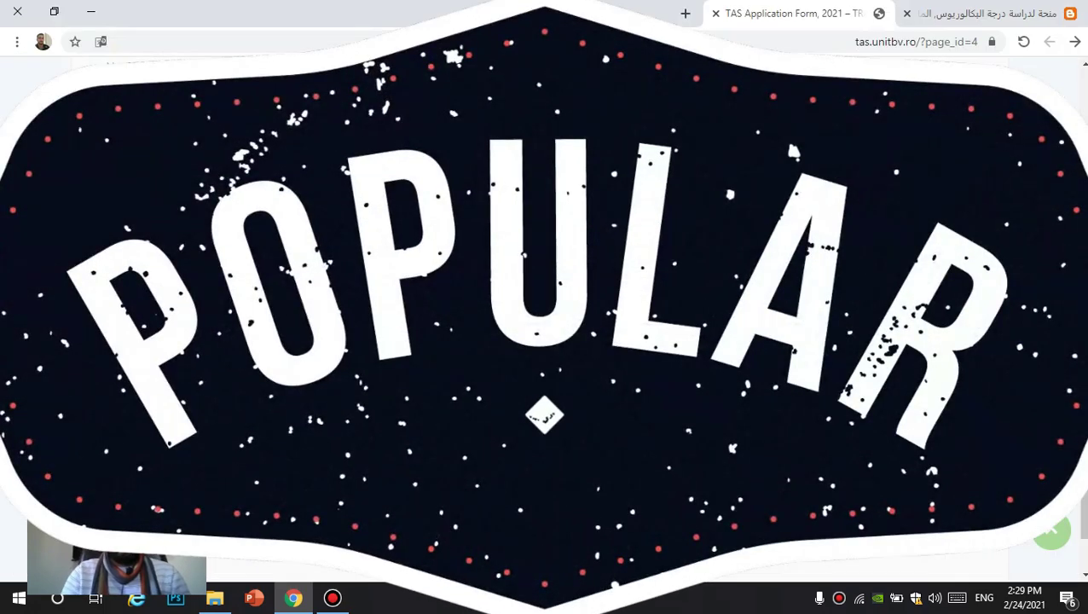